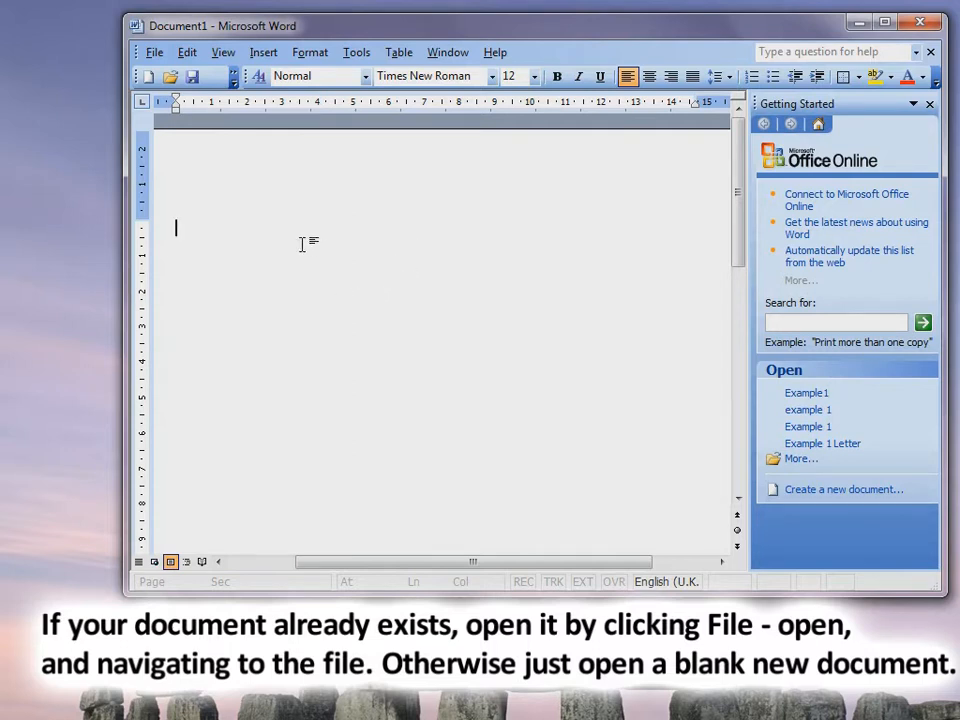
- Save the blank document on the Desktop as a Document Template named Example1
left_click(154, 52)
left_click(205, 160)
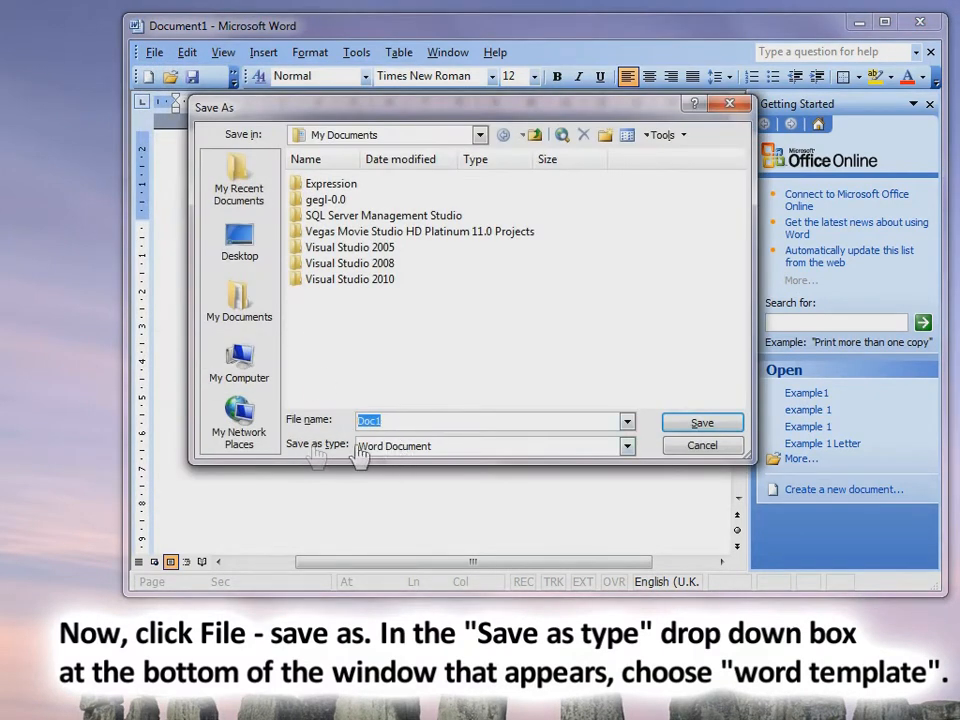
left_click(627, 446)
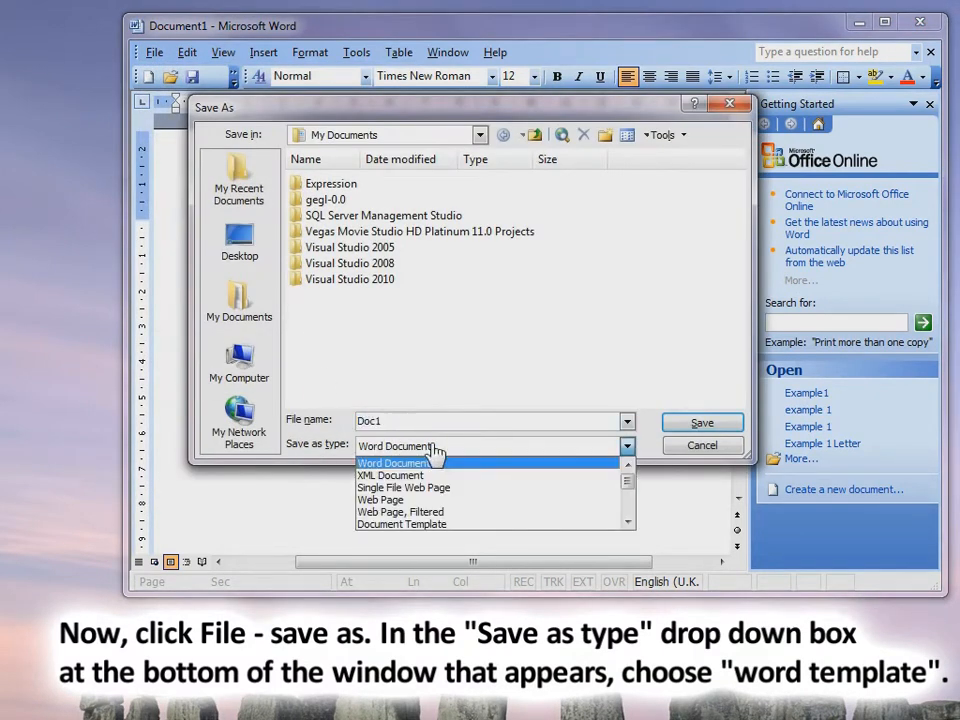
left_click(440, 524)
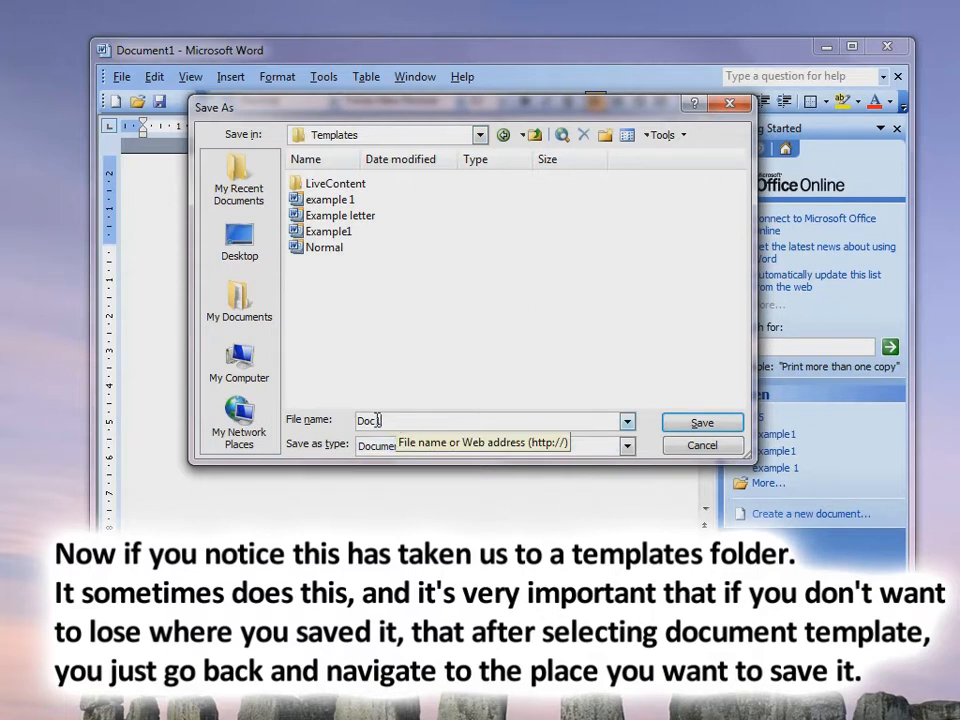
left_click_drag(378, 421, 352, 424)
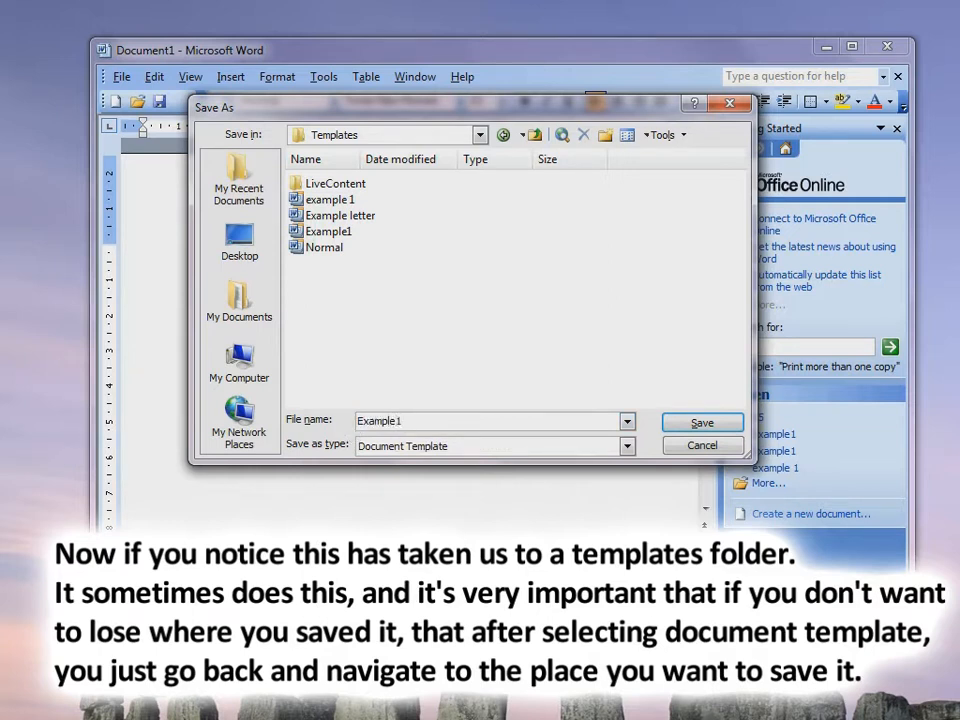
left_click(238, 247)
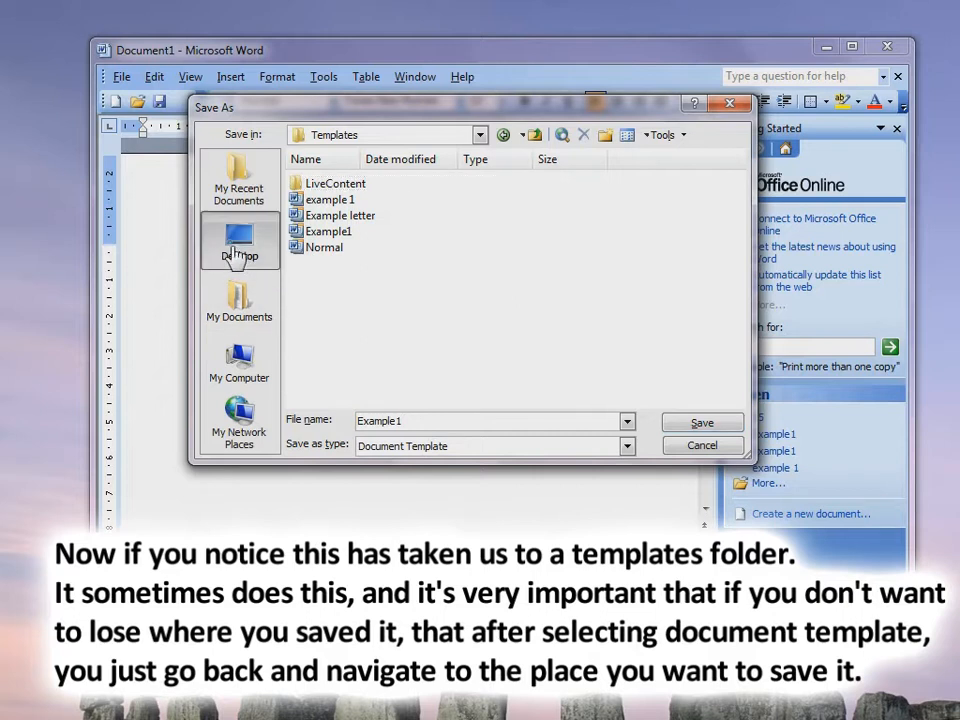
left_click(703, 422)
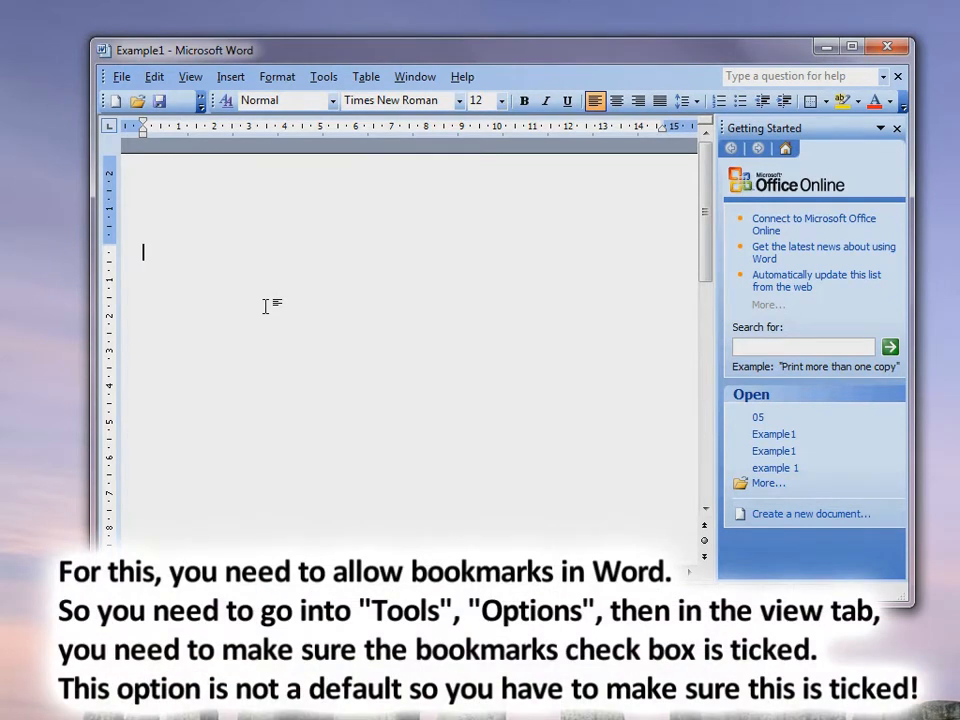
- Make sure the Bookmarks display is enabled in the View options and confirm the settings
left_click(323, 78)
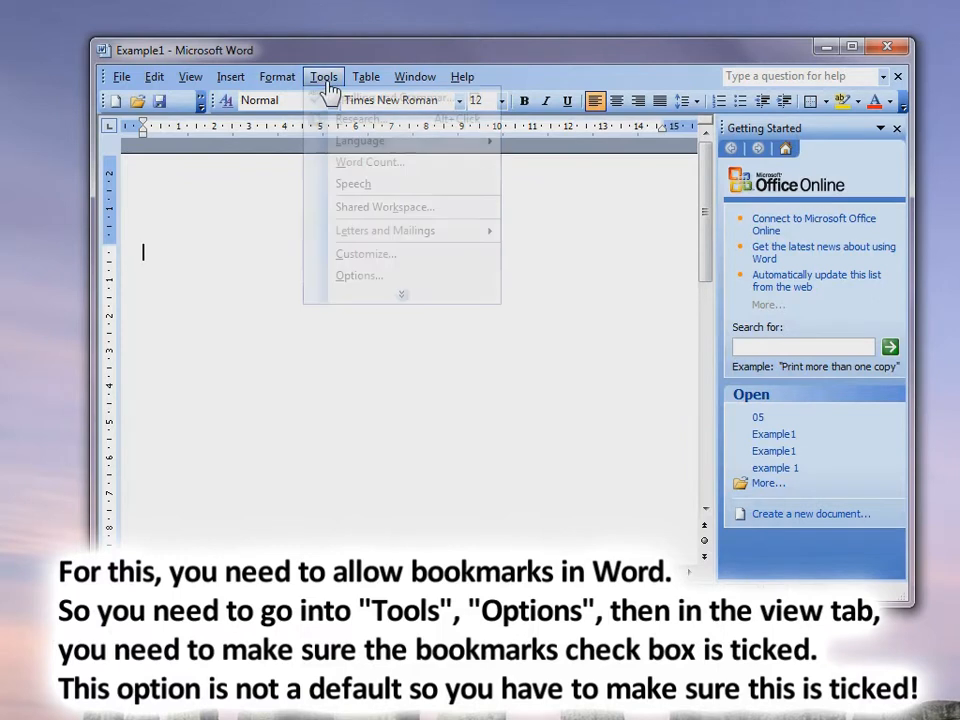
left_click(363, 278)
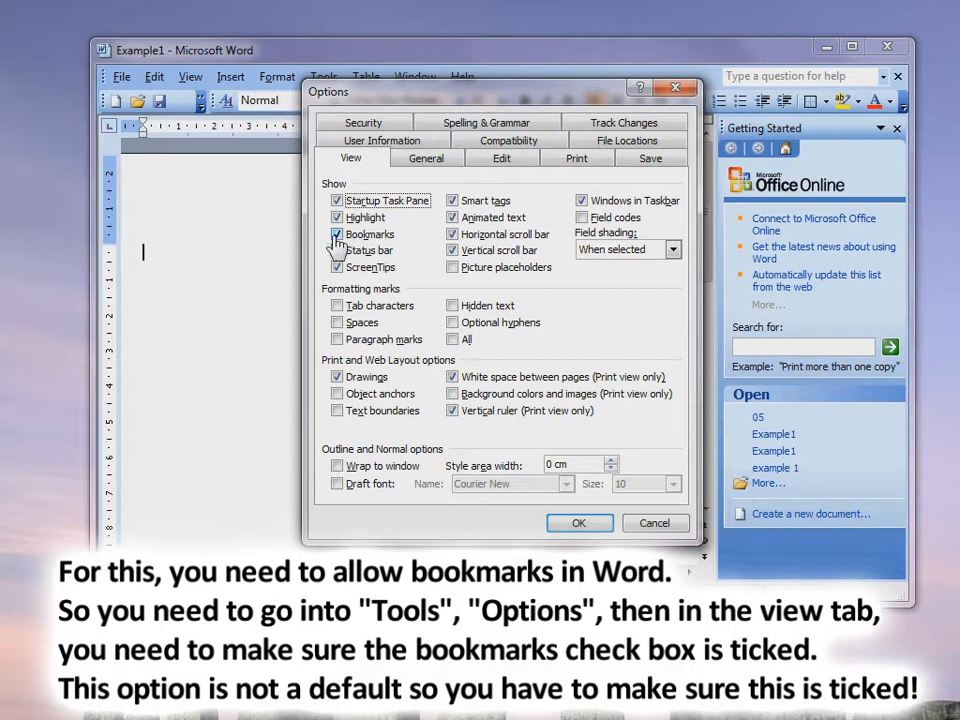
left_click(579, 524)
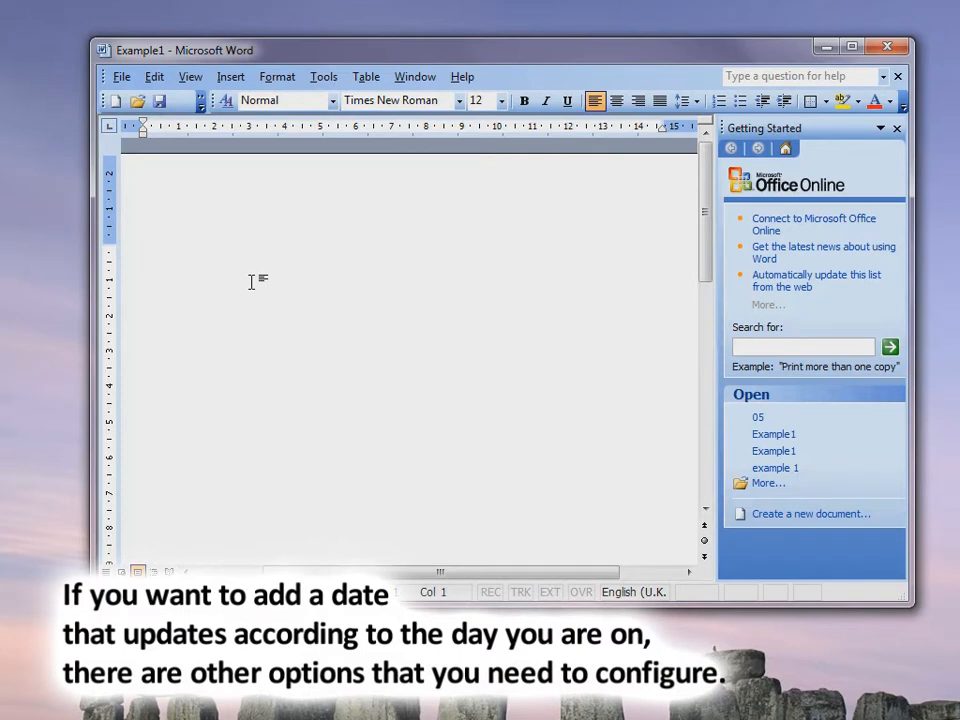
- Make sure Update fields is enabled in the printing options, and confirm both print dialogs
left_click(120, 78)
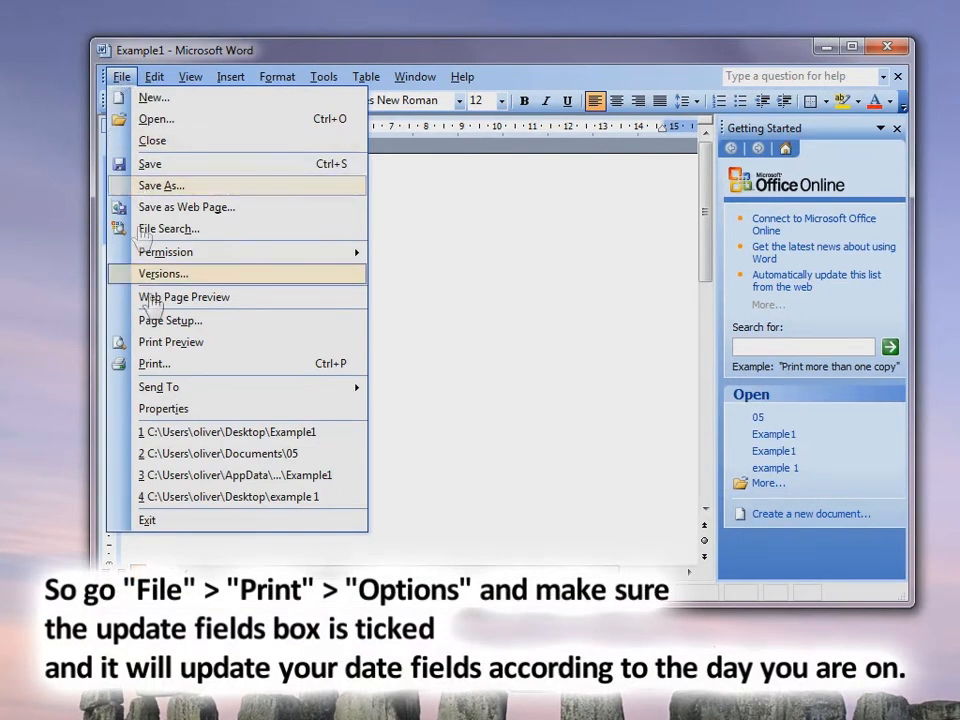
left_click(176, 366)
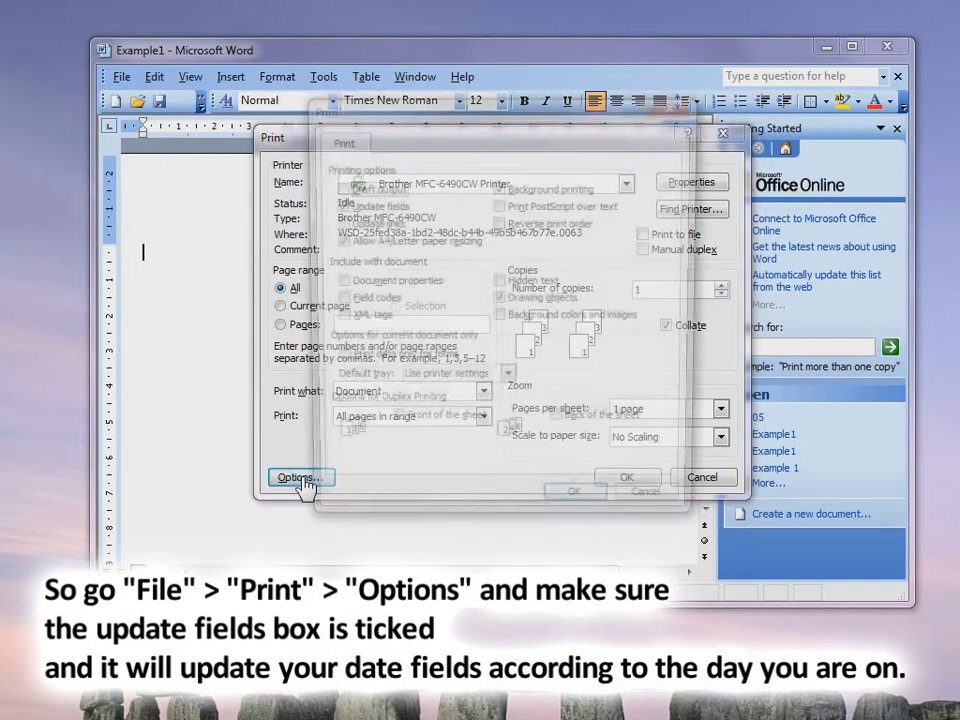
left_click(300, 478)
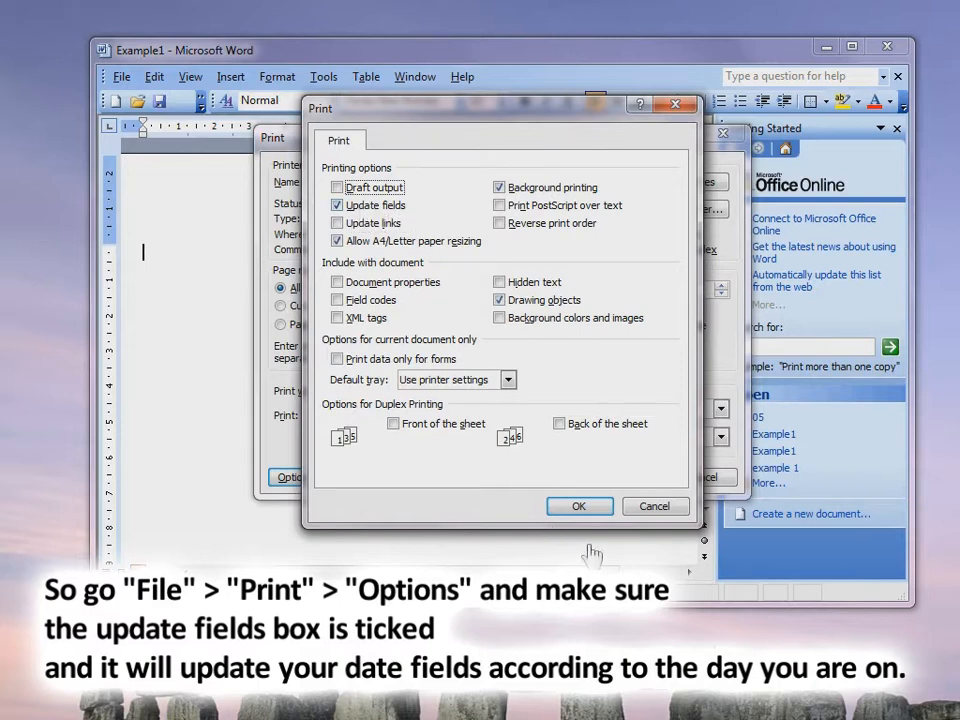
left_click(577, 507)
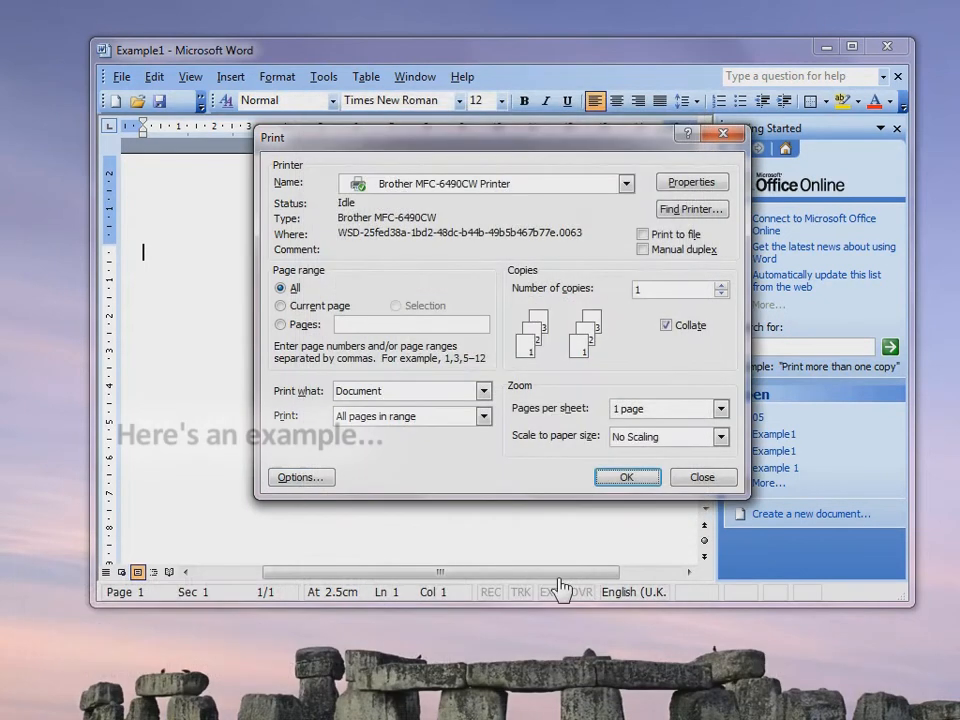
left_click(625, 477)
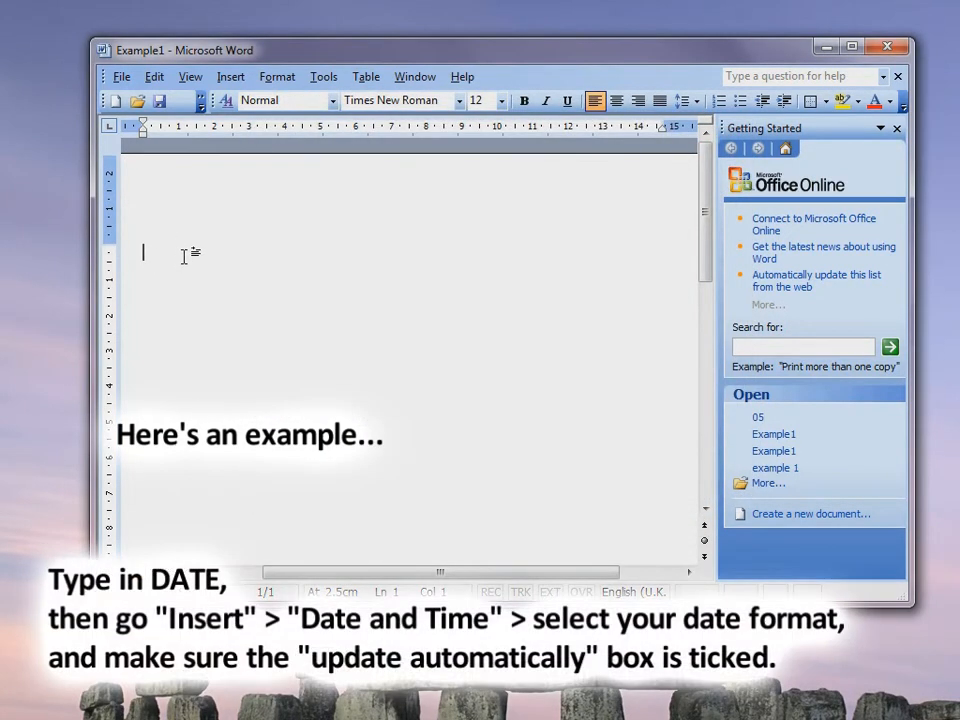
- Enter DATE on the first line and replace it with an automatically updating date in the "Friday, 05 August 2011" format
type("DATE")
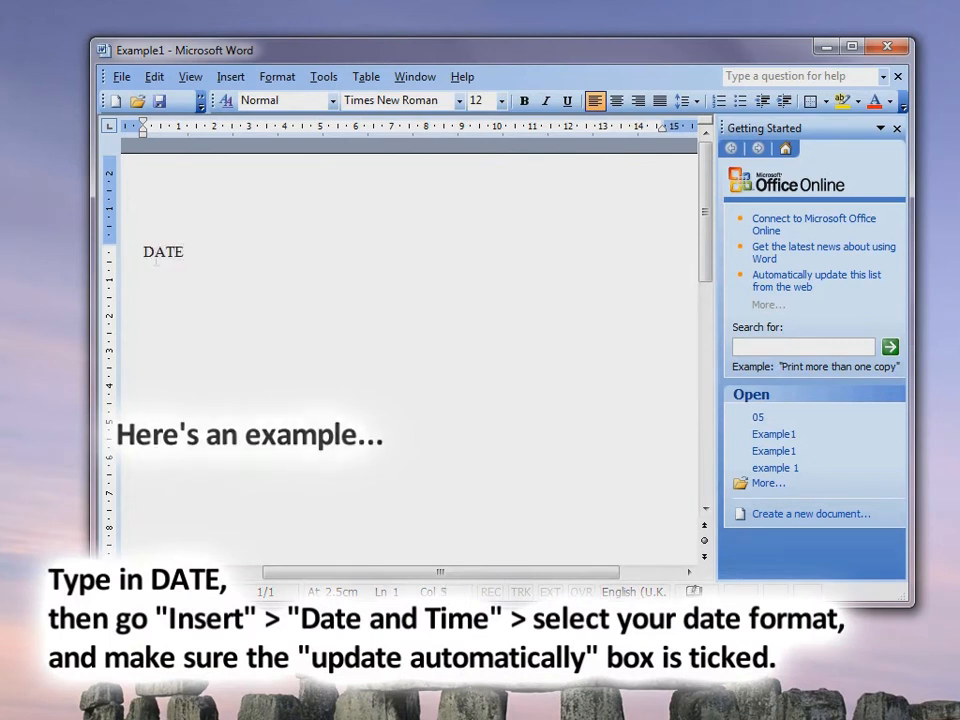
left_click_drag(212, 258, 144, 266)
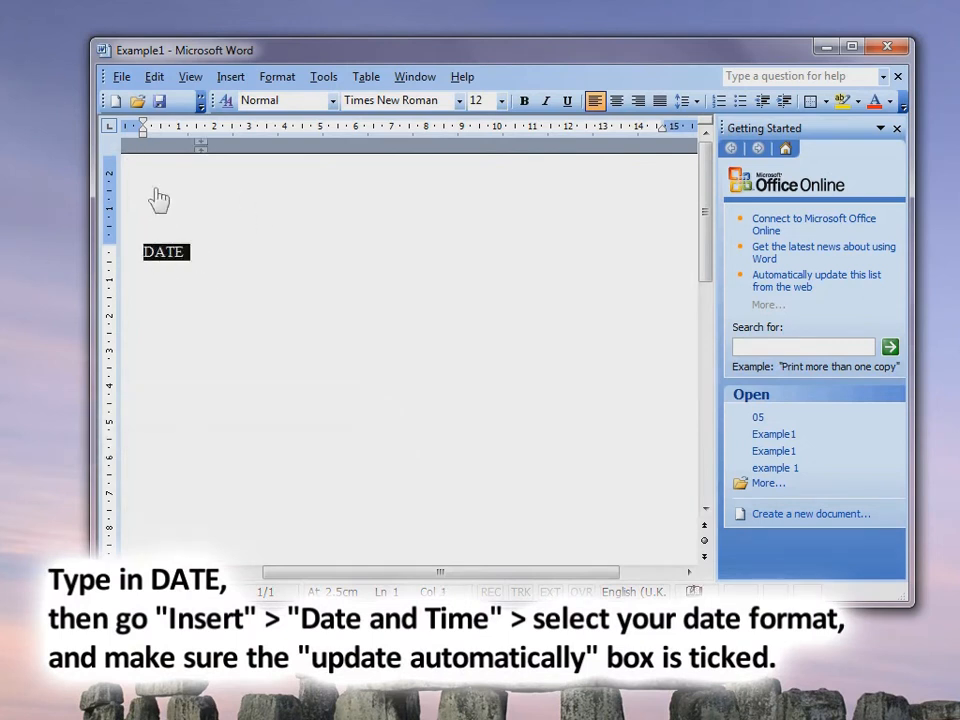
left_click(231, 78)
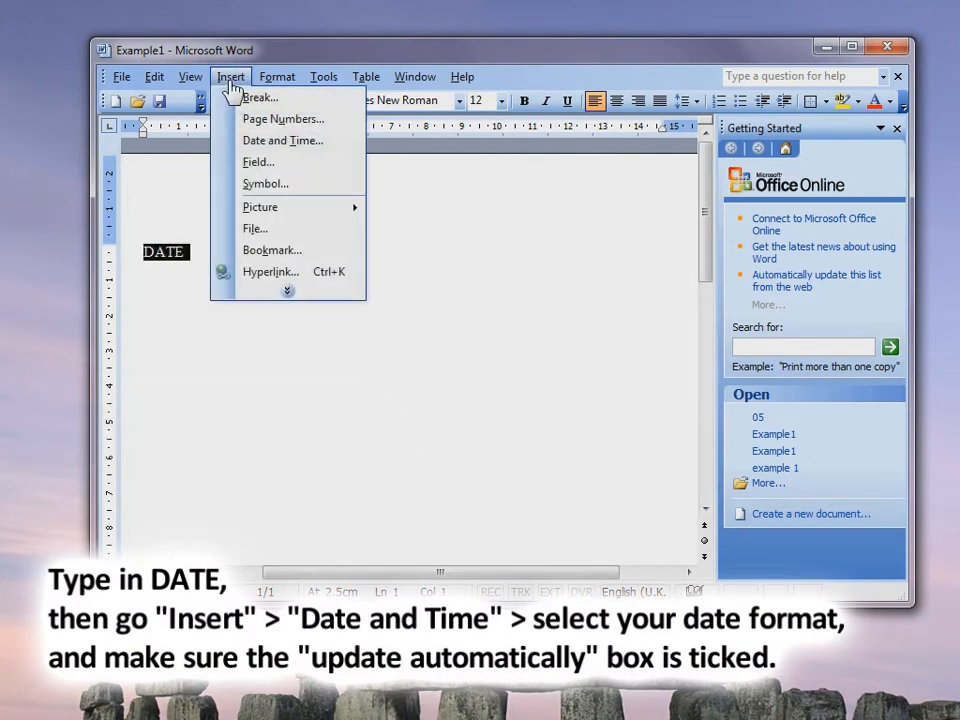
left_click(281, 141)
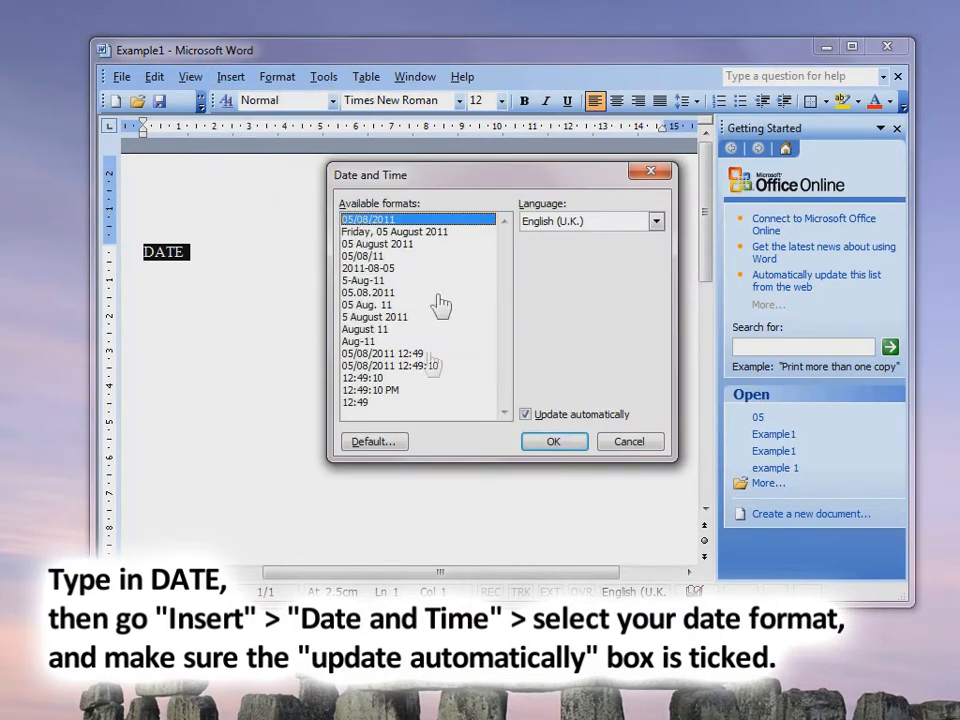
left_click(417, 233)
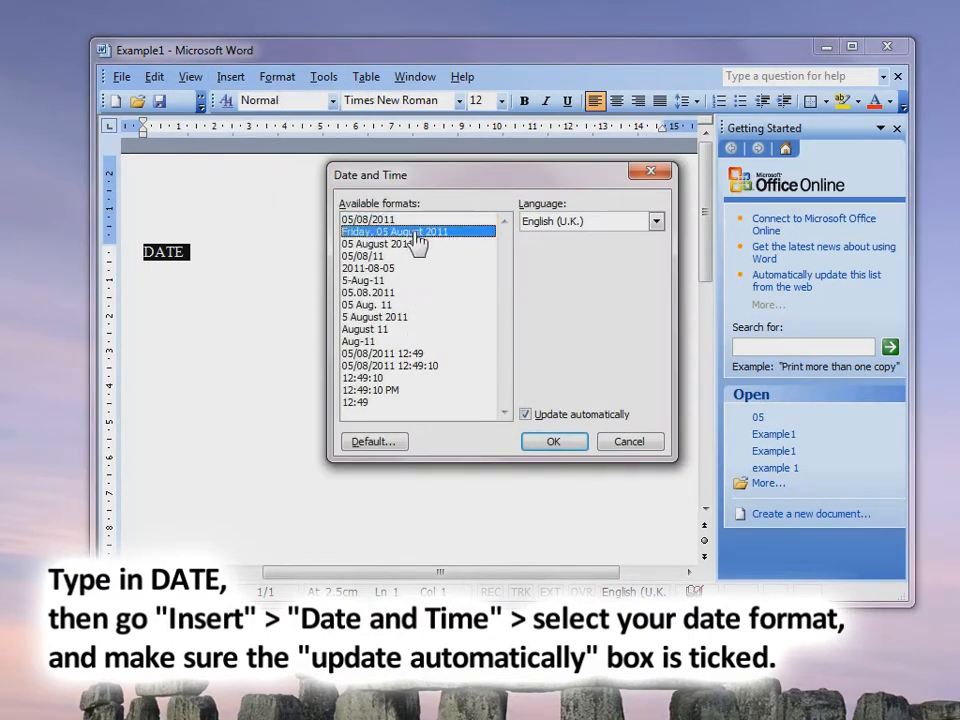
left_click(553, 441)
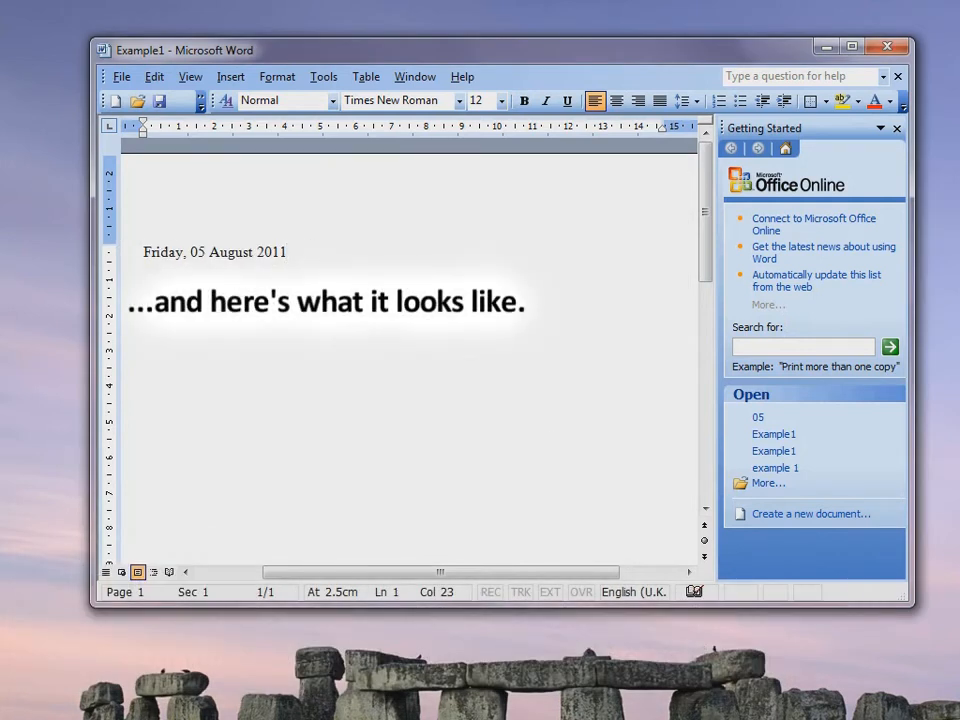
- Add the line "To FIRSTNAME" below the date and select the FIRSTNAME placeholder
key("Return")
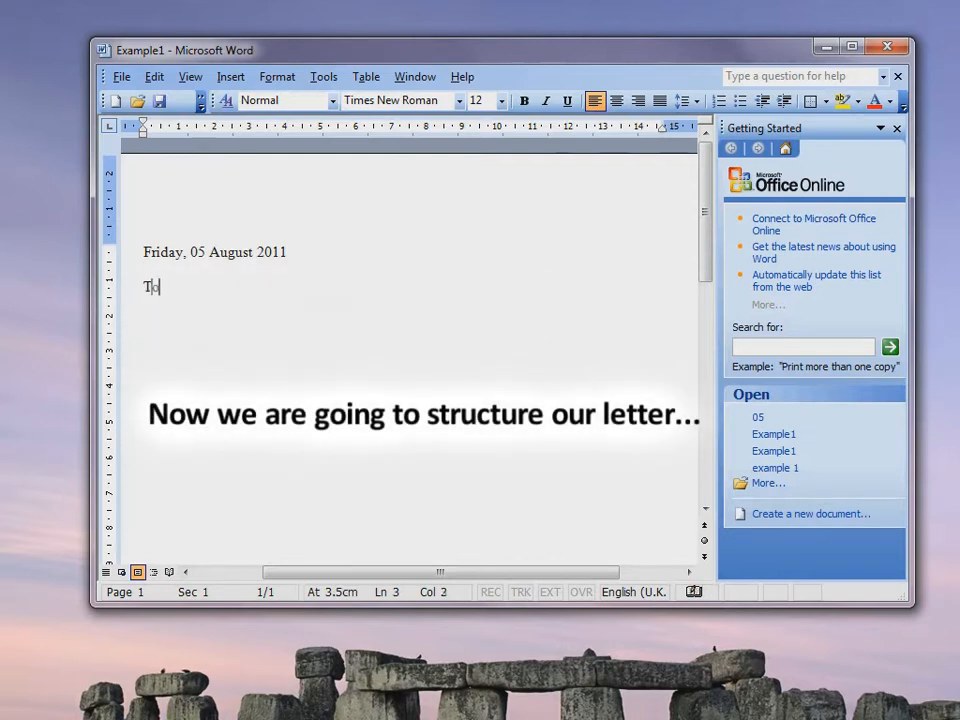
type("FIRSTNAME")
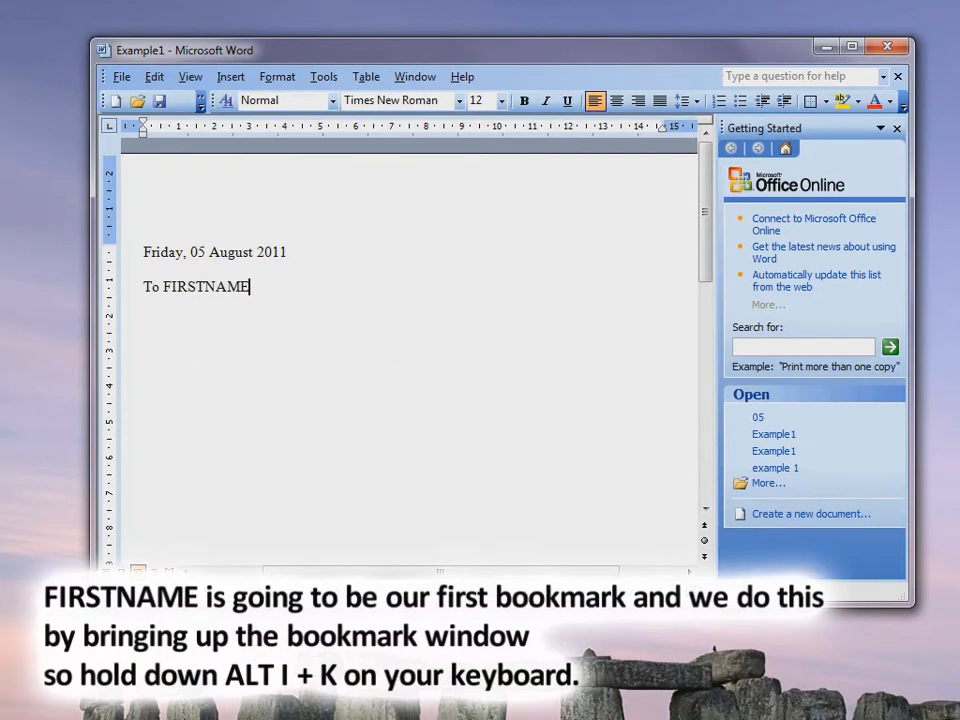
left_click_drag(257, 288, 164, 287)
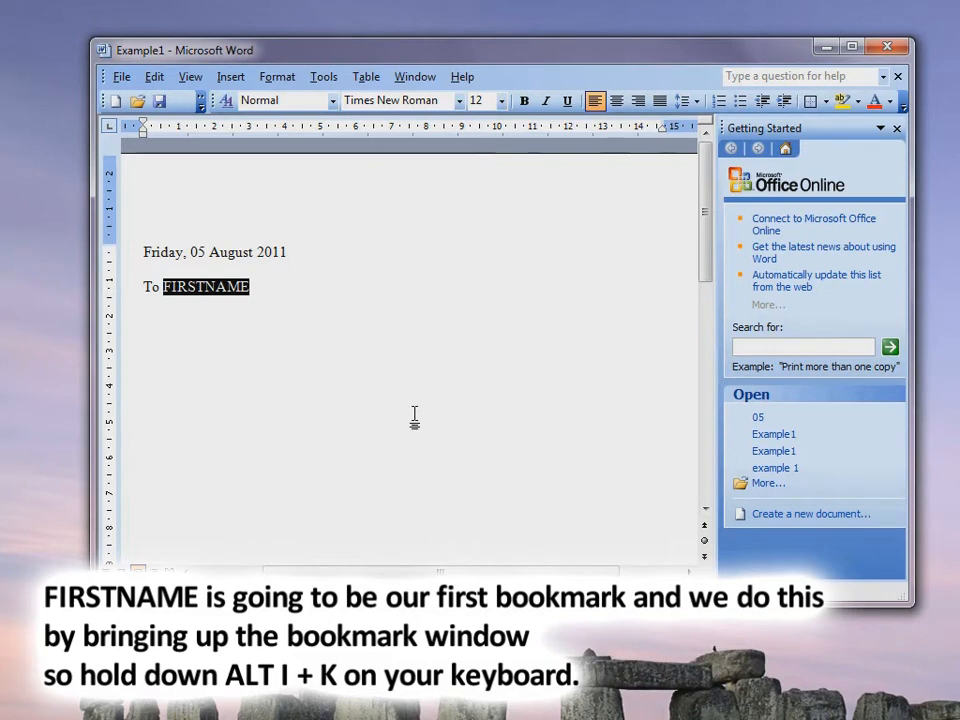
key("alt+i")
key("k")
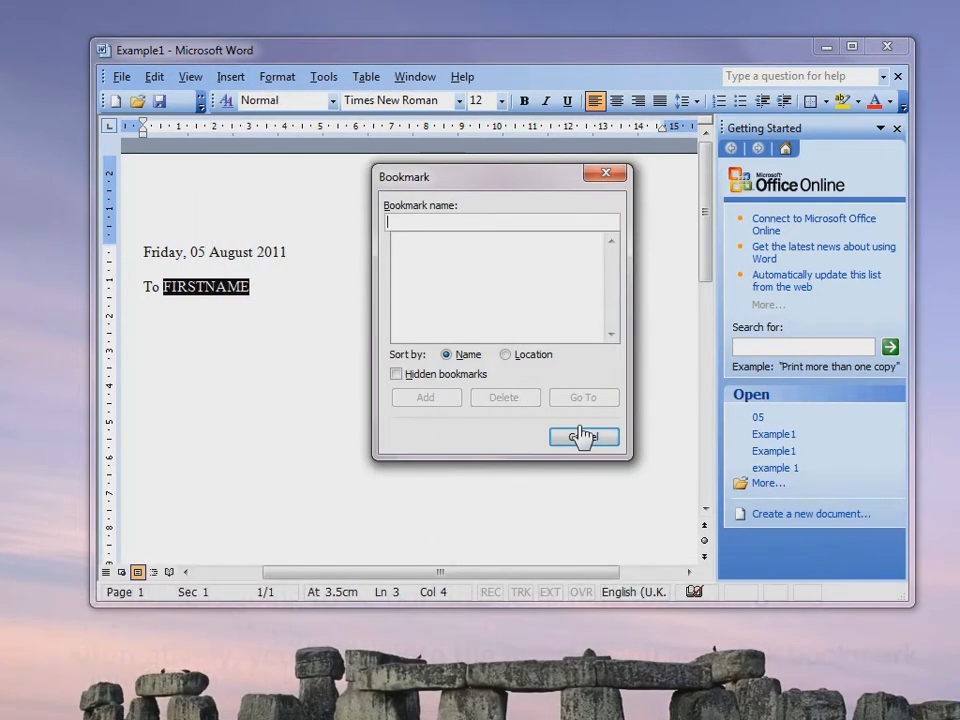
left_click(584, 437)
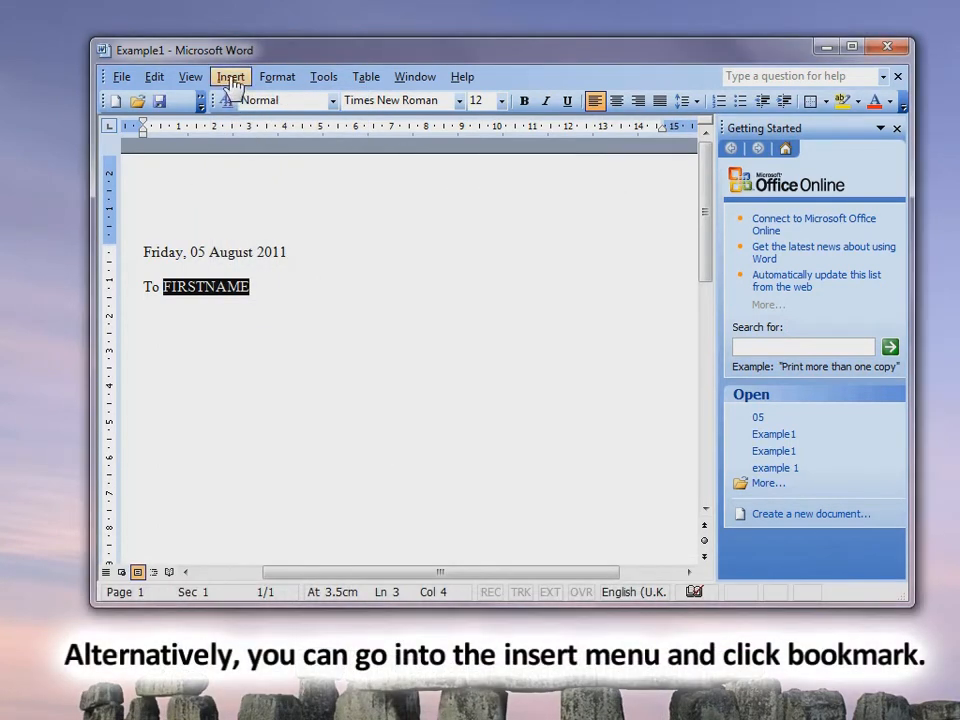
- Add a bookmark named FIRSTNAME to the selected placeholder text
left_click(231, 79)
left_click(275, 251)
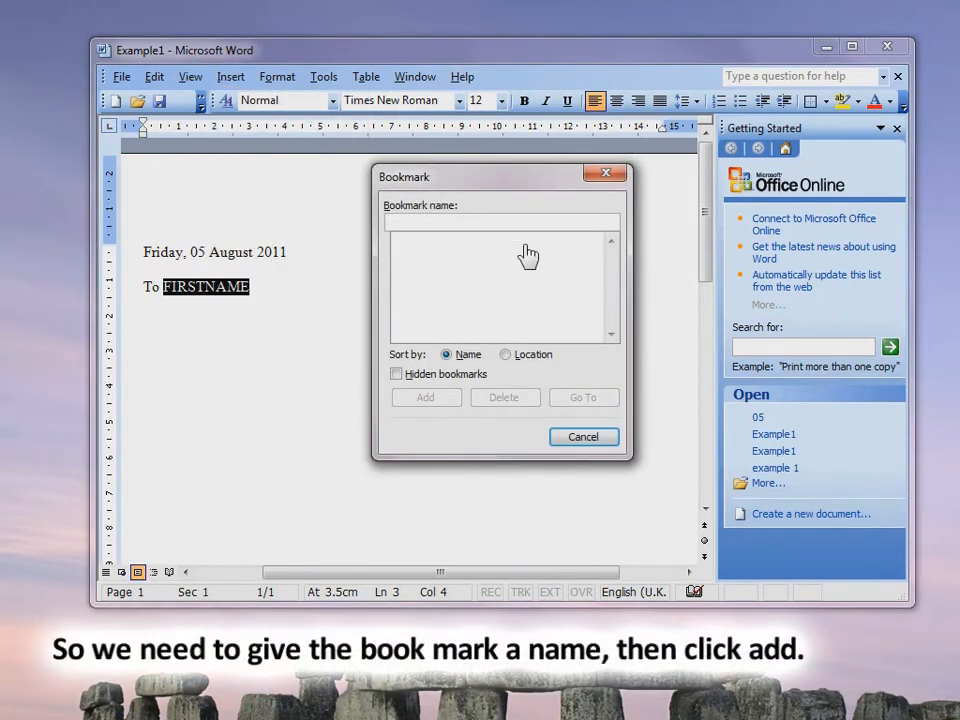
type("FIRSTNAME")
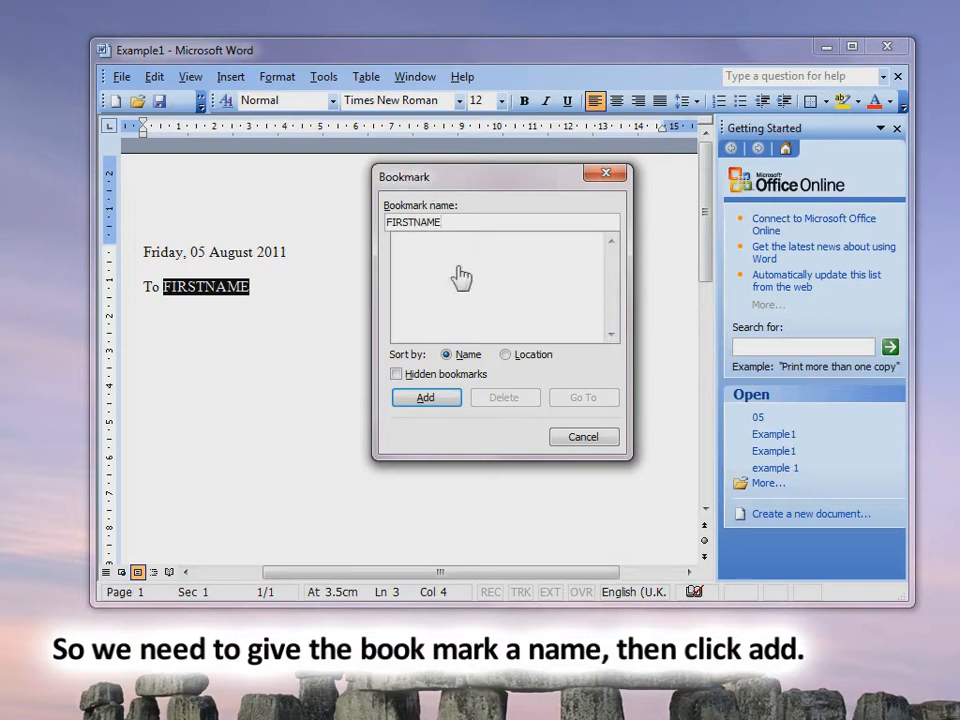
left_click(428, 398)
- Add a right-aligned line with the placeholder ADDRESS below the "To FIRSTNAME" line
left_click(296, 287)
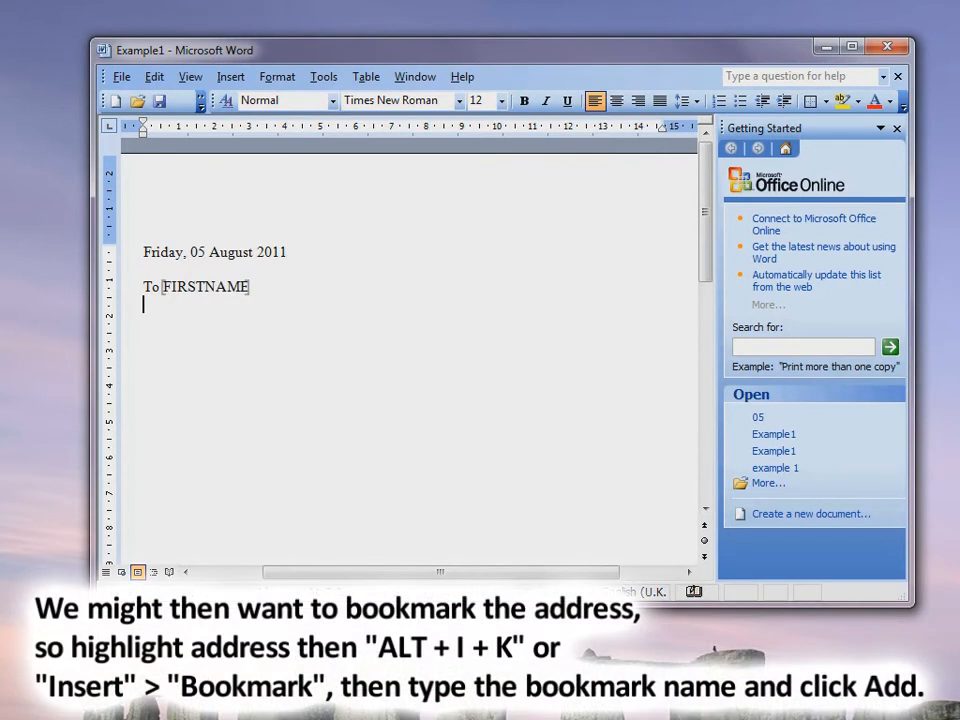
key("Return")
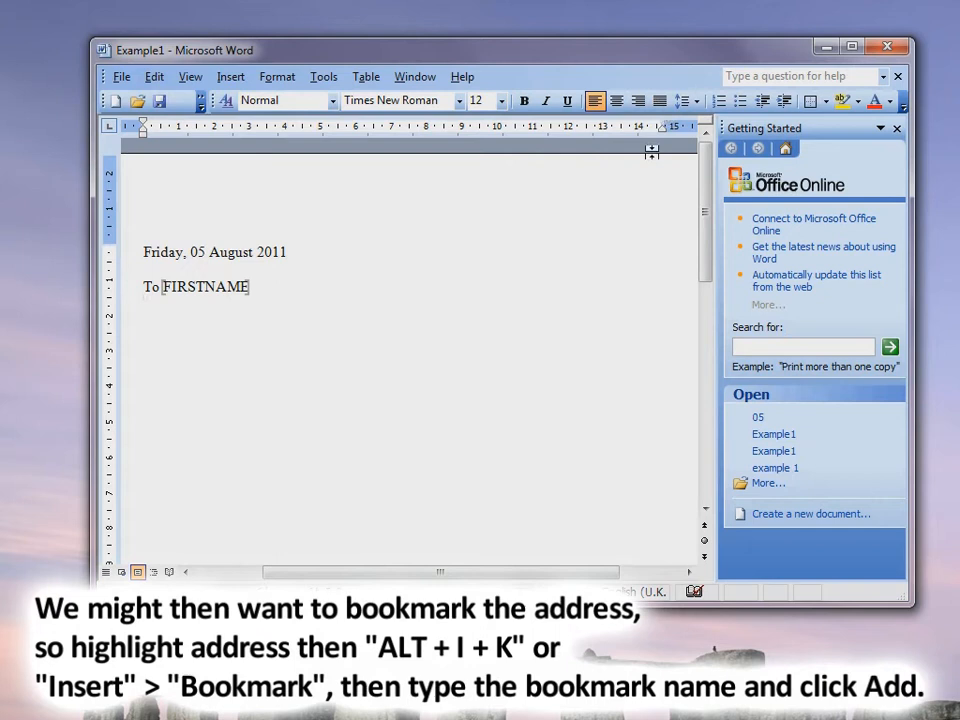
left_click(635, 103)
type("ADDRESS")
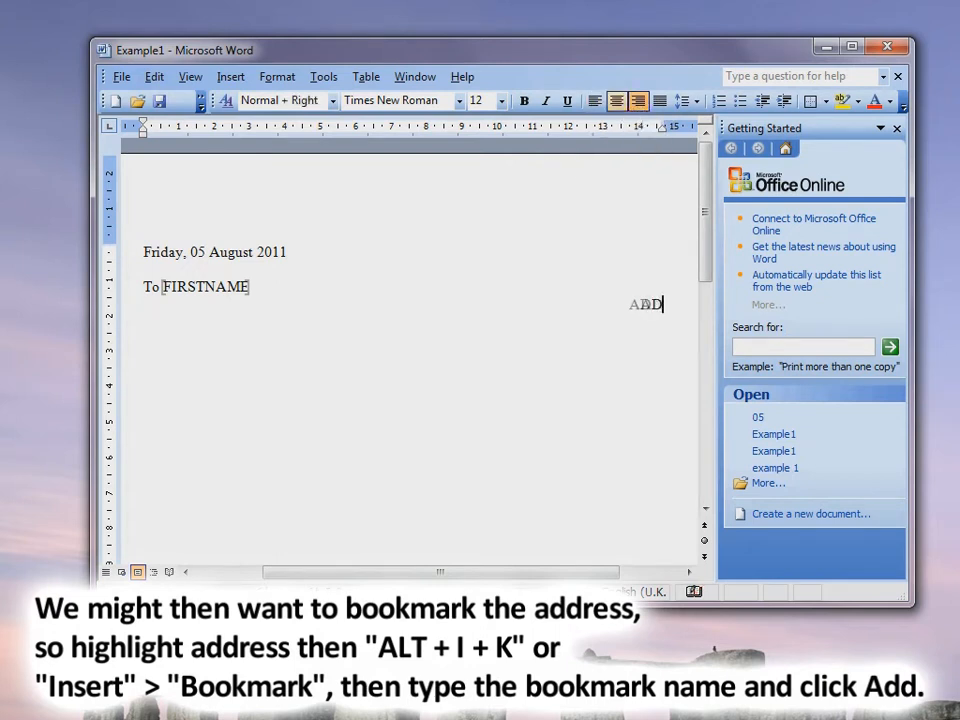
- Select the ADDRESS placeholder and add a bookmark named ADDRESS to it
double_click(619, 316)
double_click(636, 297)
left_click(230, 77)
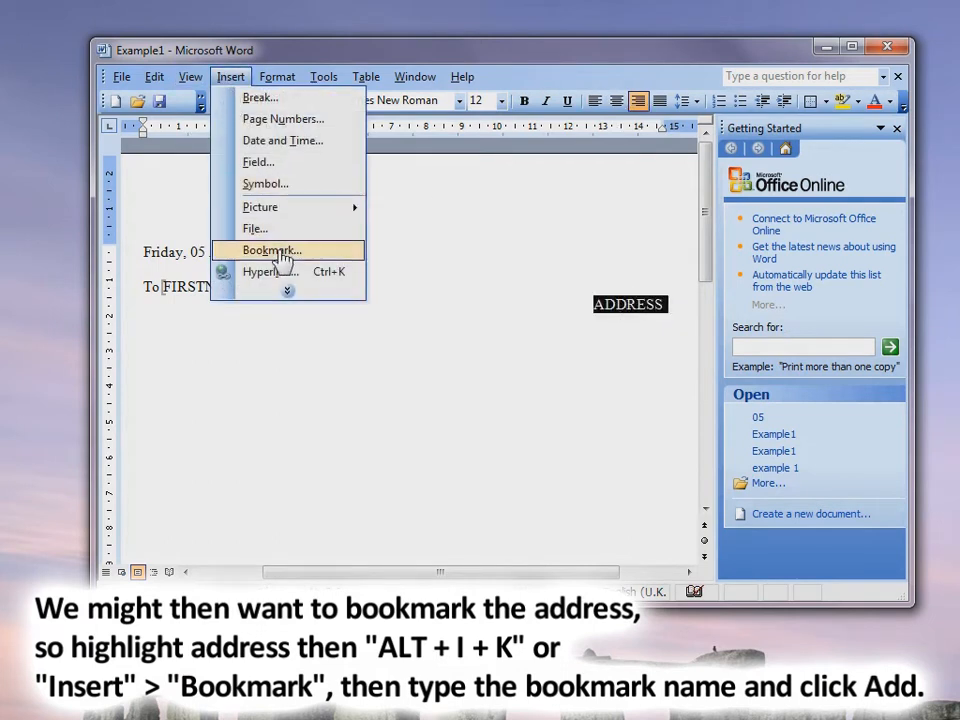
left_click(271, 251)
type("ADDRESS")
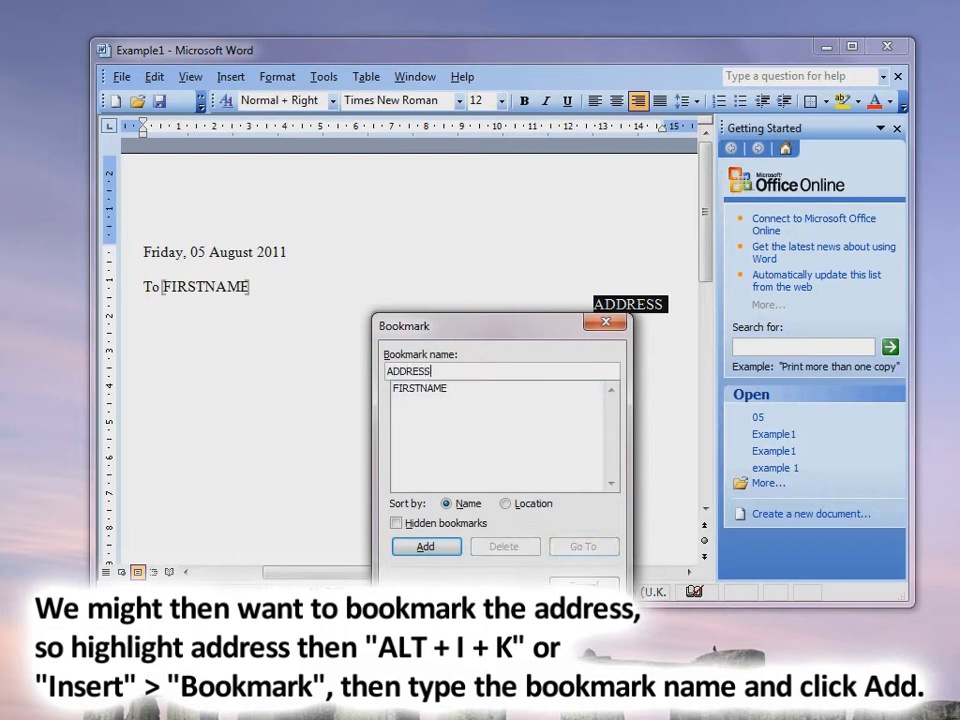
left_click(424, 546)
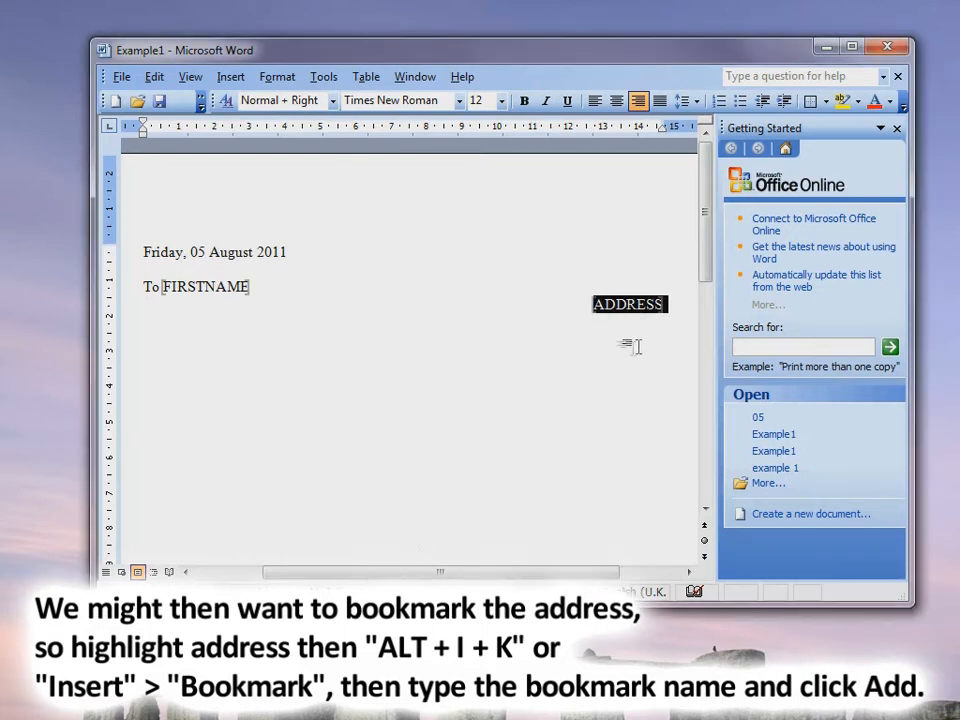
- Add the left-aligned lines "To whom it may concern…" and "Sincerely" below the ADDRESS placeholder and save the template
left_click(669, 315)
key("Return")
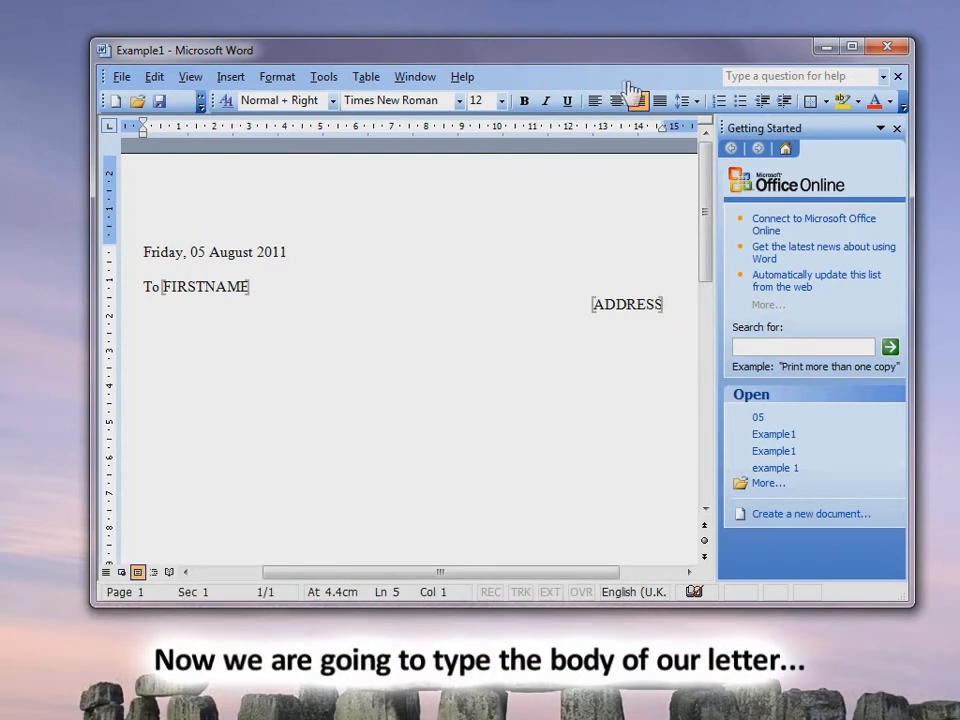
left_click(595, 100)
type("To whom it may concern…")
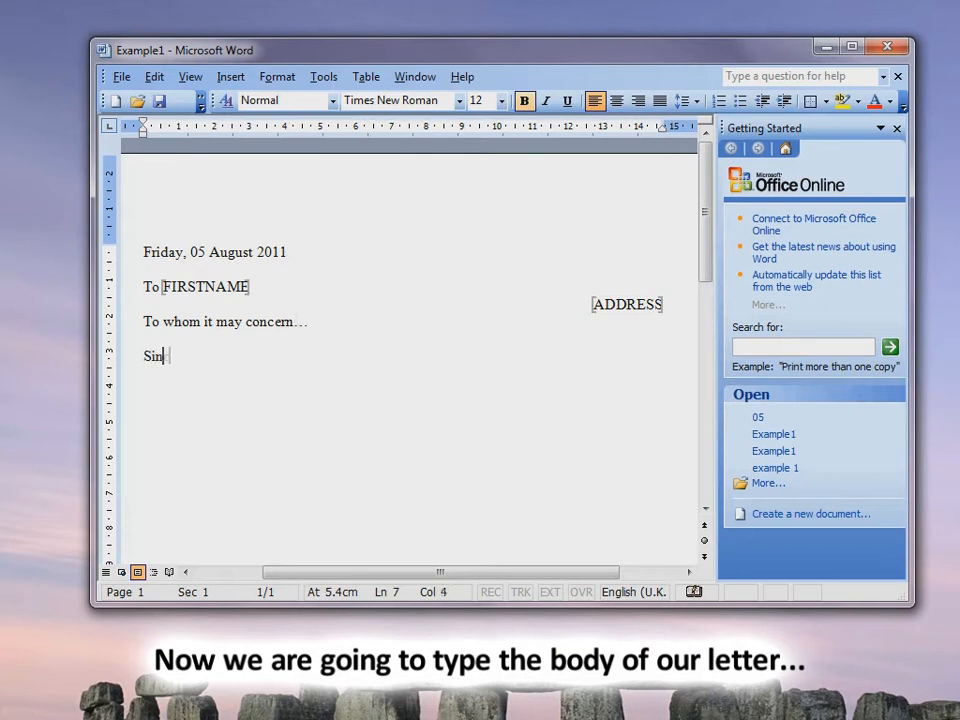
type("ely")
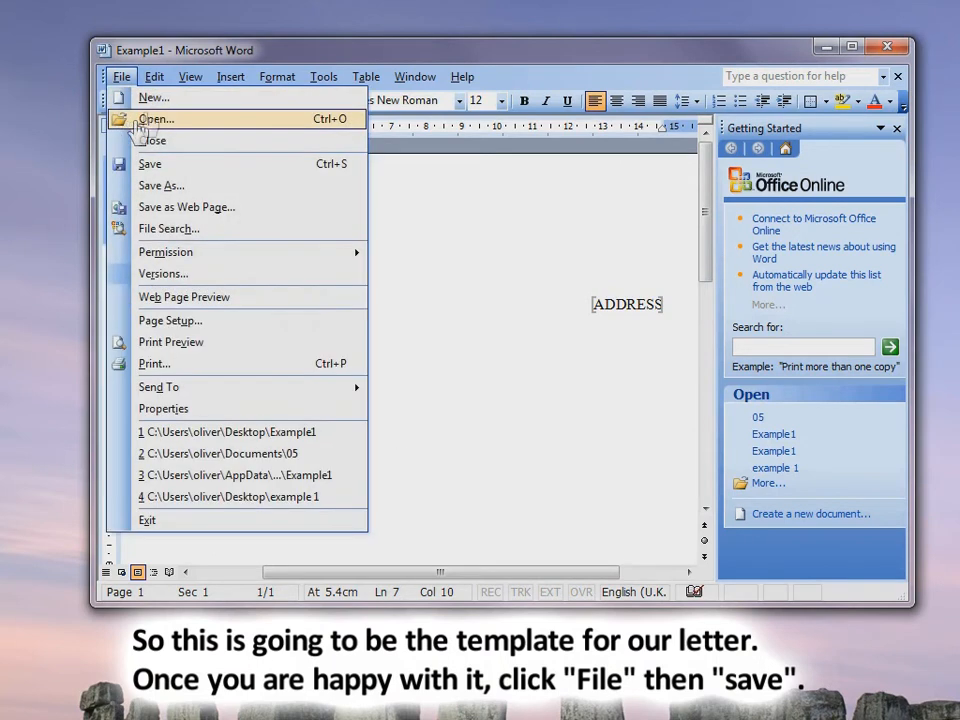
left_click(176, 163)
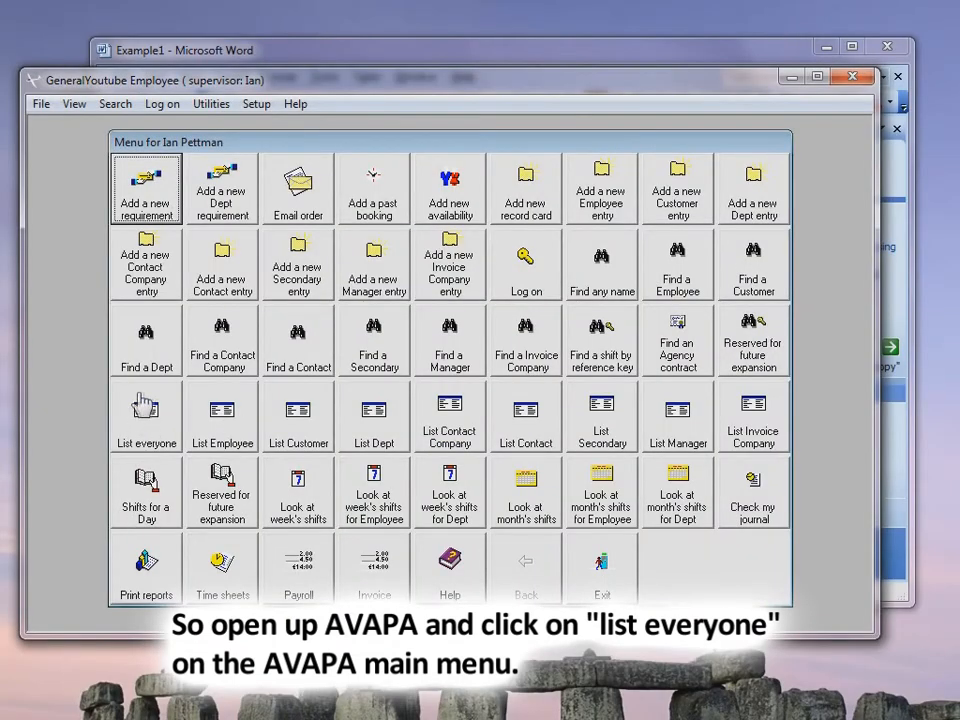
- Switch to AVAPA, list everyone, and select the last person in the list together with Emp 29
left_click(146, 410)
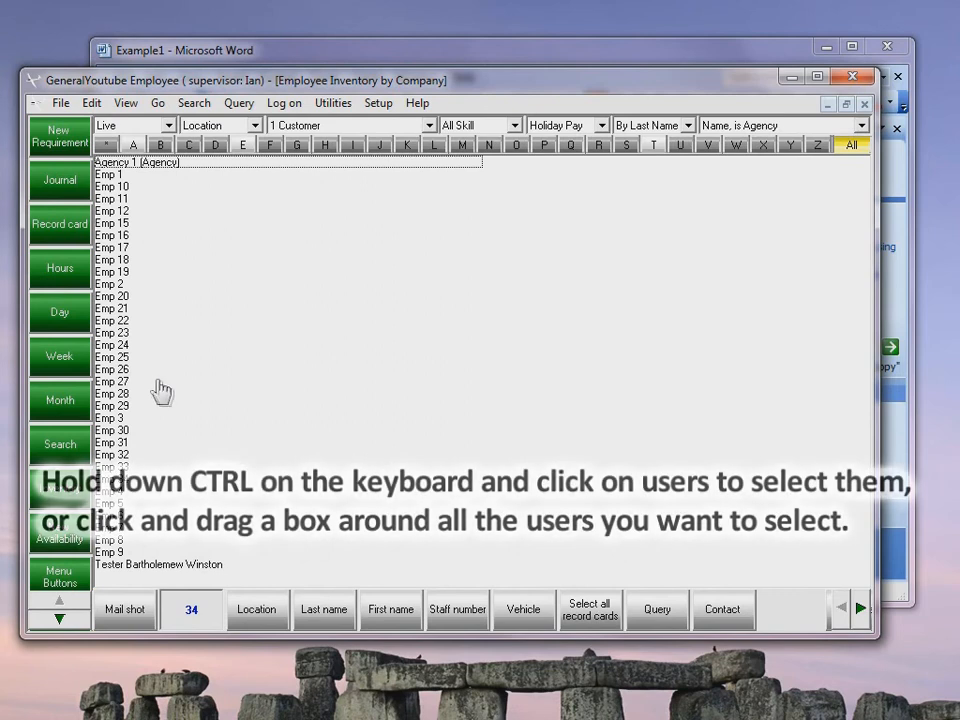
left_click(130, 564)
left_click(140, 408, "ctrl")
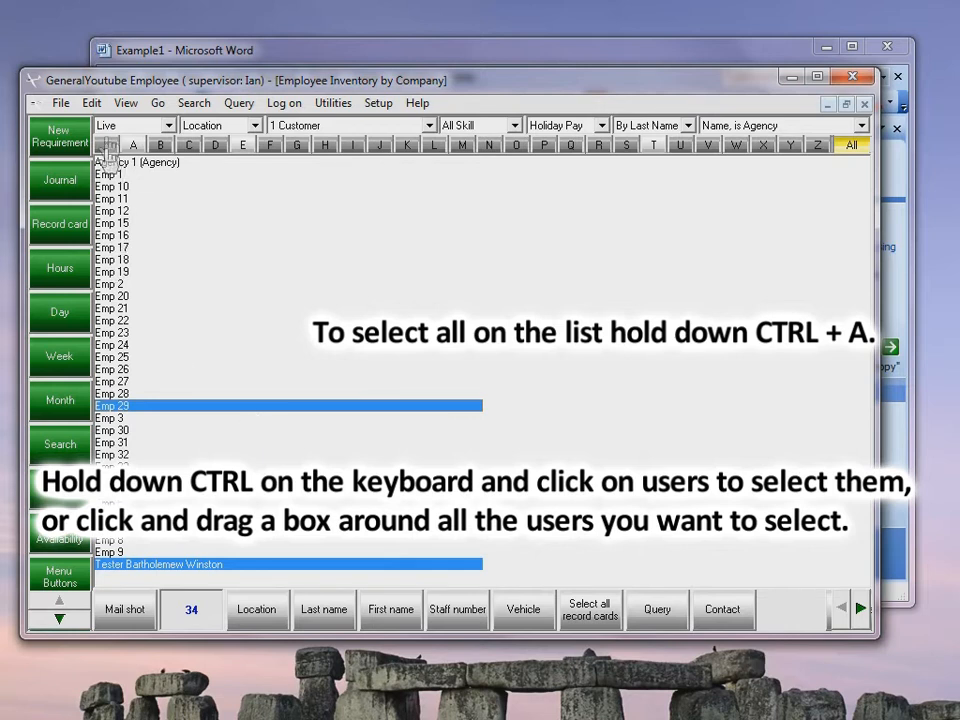
- Start a mail shot for the selected records using the Home address
left_click(61, 104)
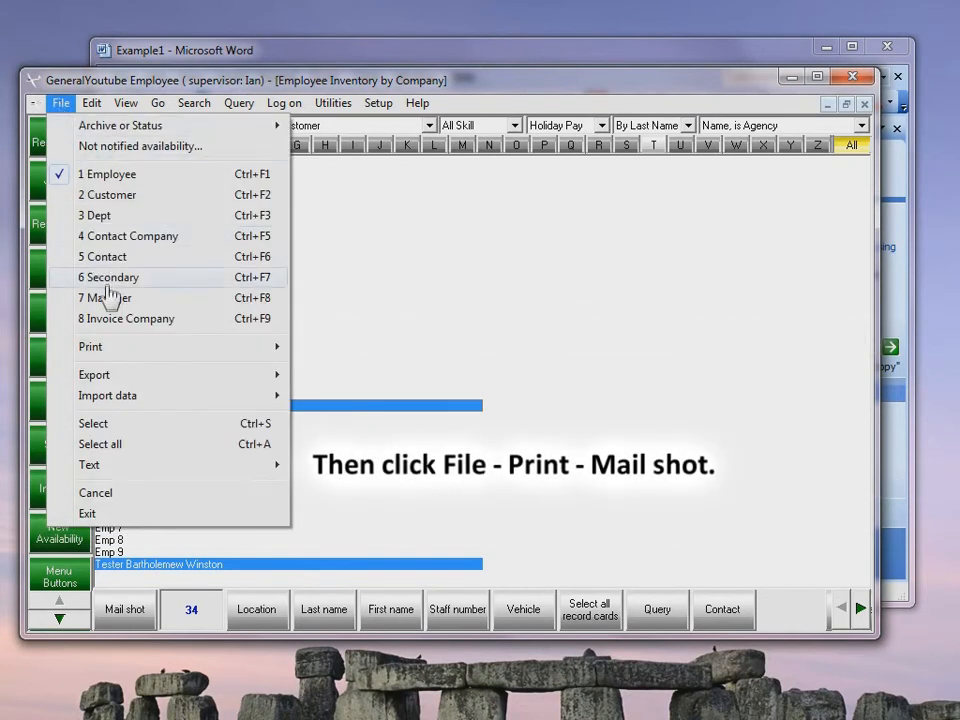
mouse_move(135, 357)
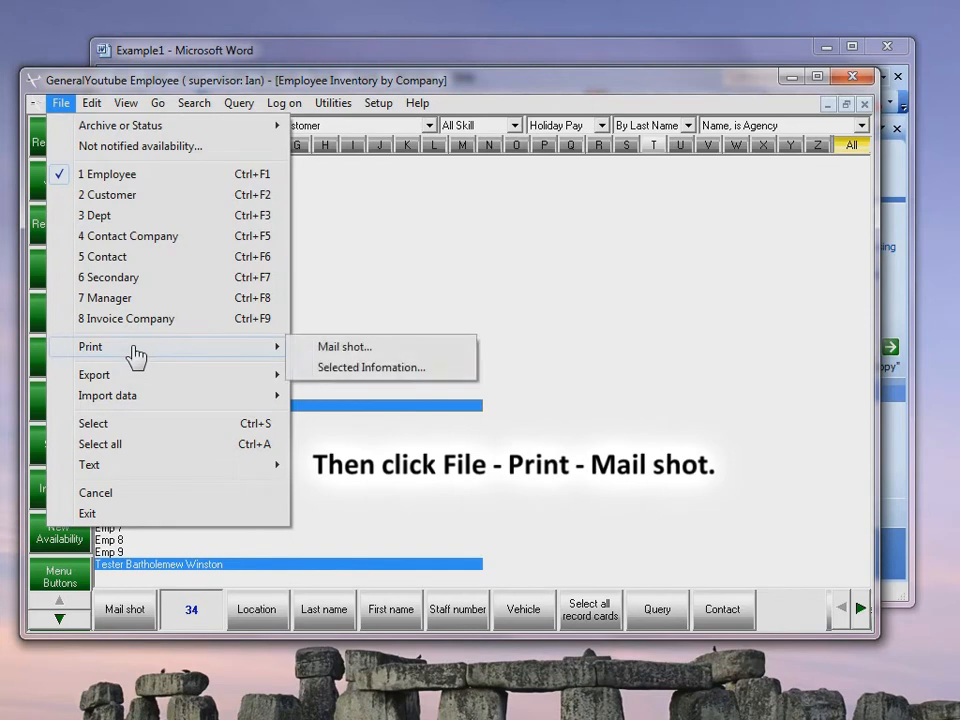
left_click(355, 347)
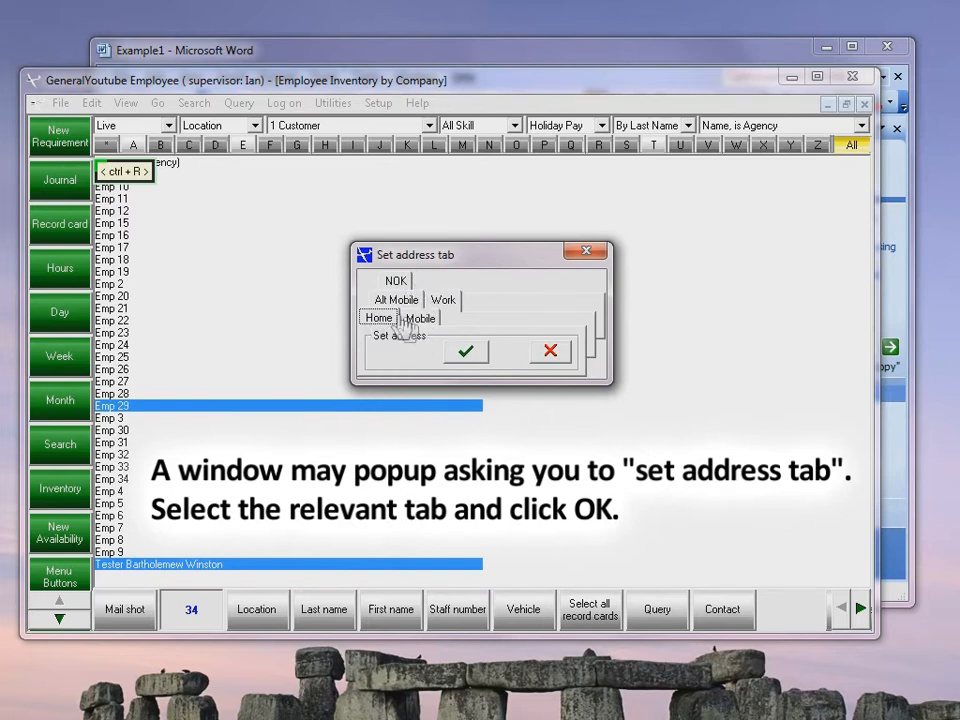
left_click(466, 353)
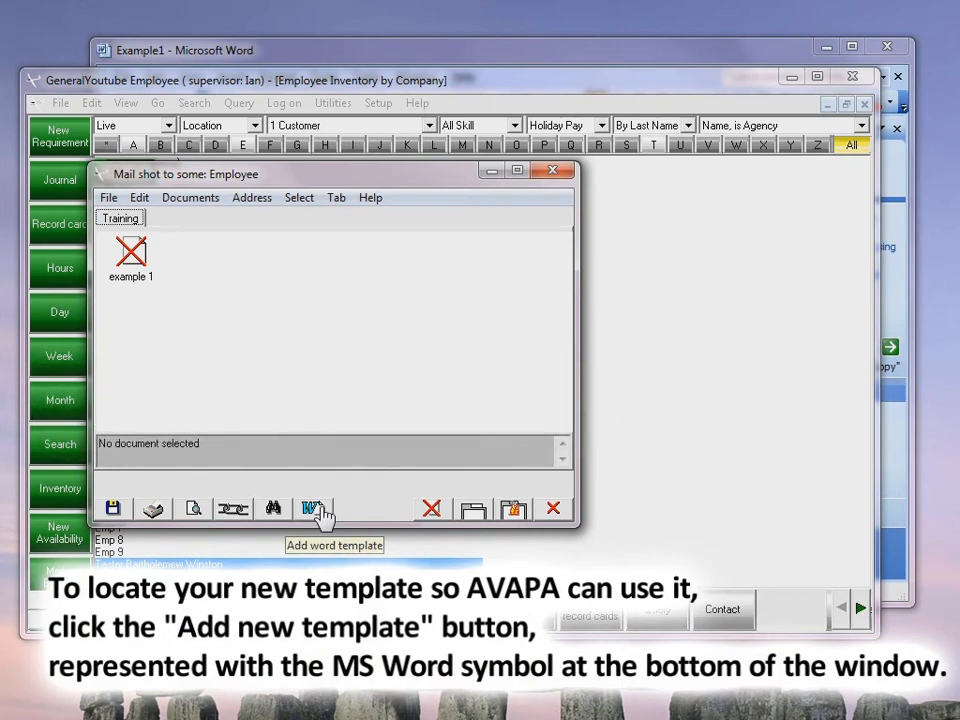
- Add the Example1 document from the Desktop as a Word template for the mail shot
left_click(318, 512)
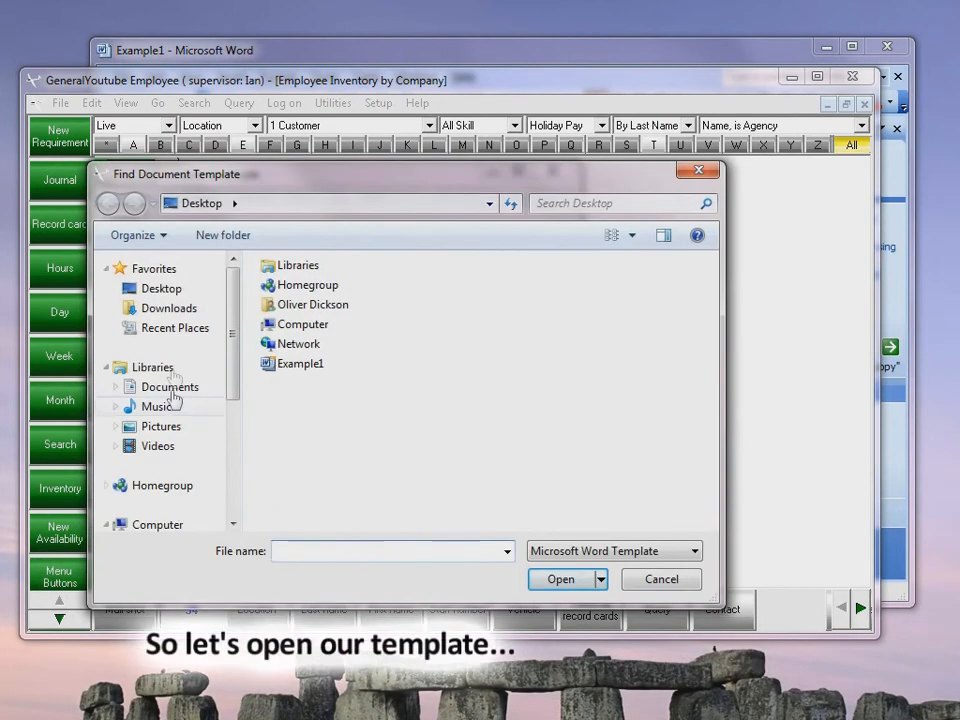
left_click(184, 290)
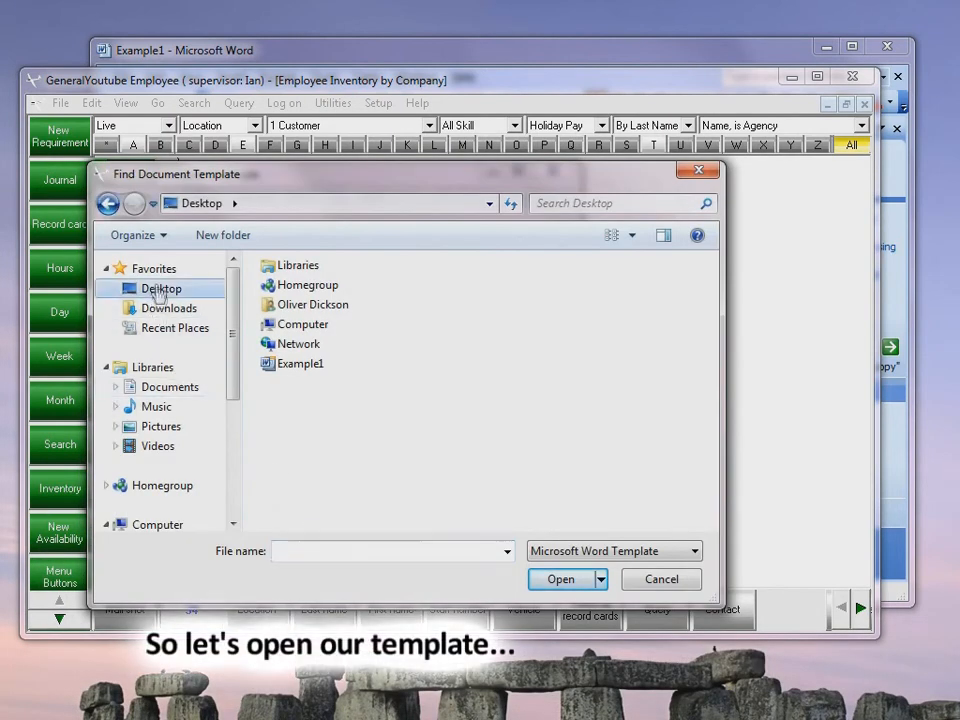
left_click(300, 366)
left_click(561, 582)
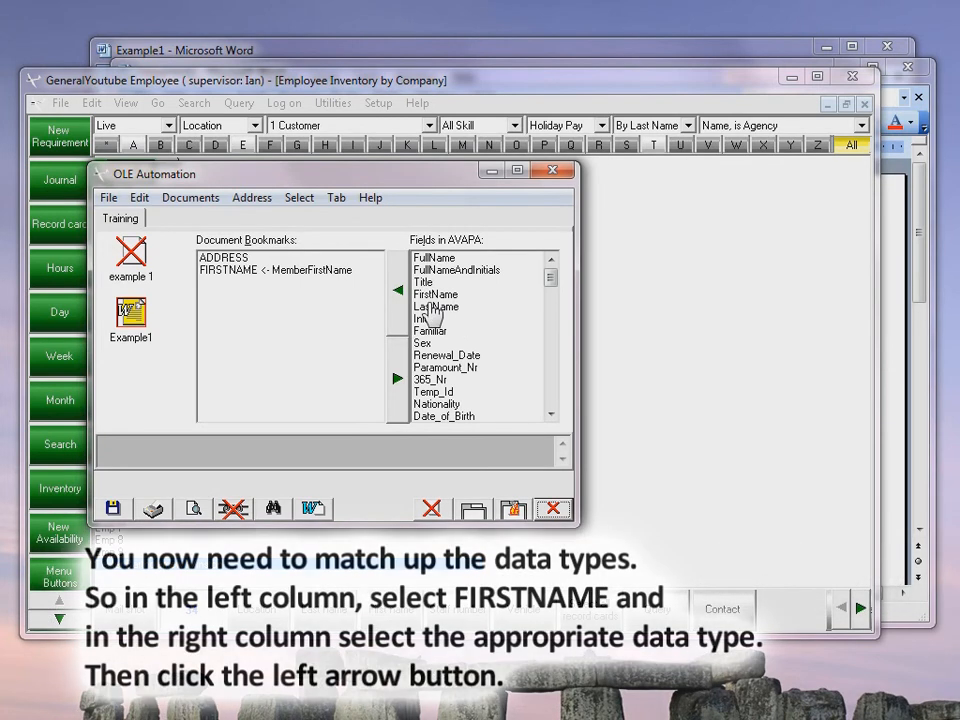
- Link the FIRSTNAME document bookmark to the FirstName field in AVAPA
left_click(241, 281)
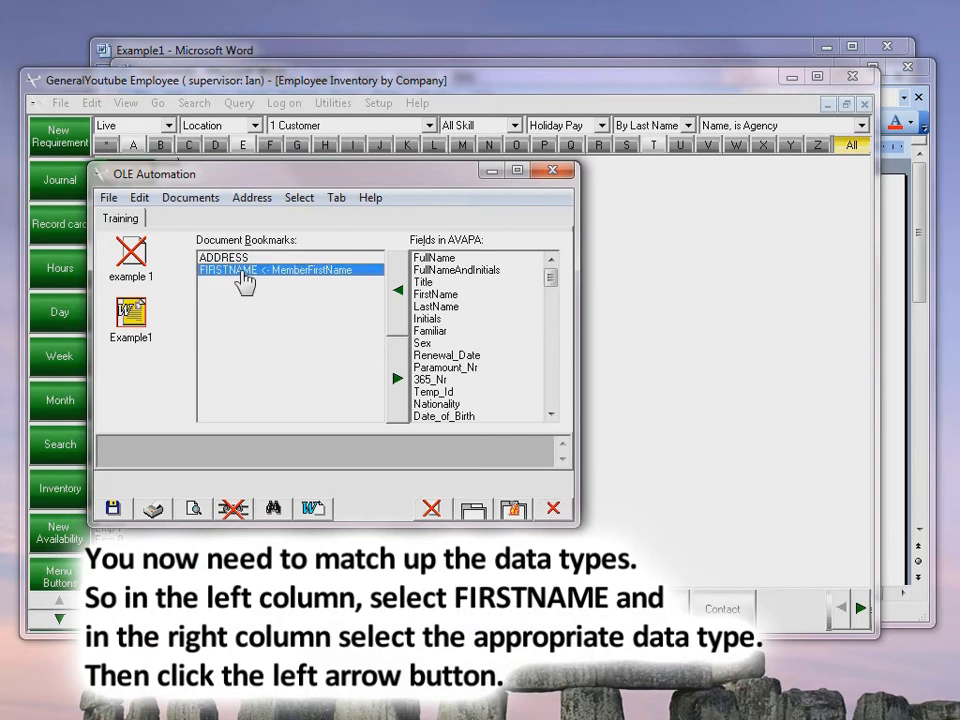
left_click(452, 296)
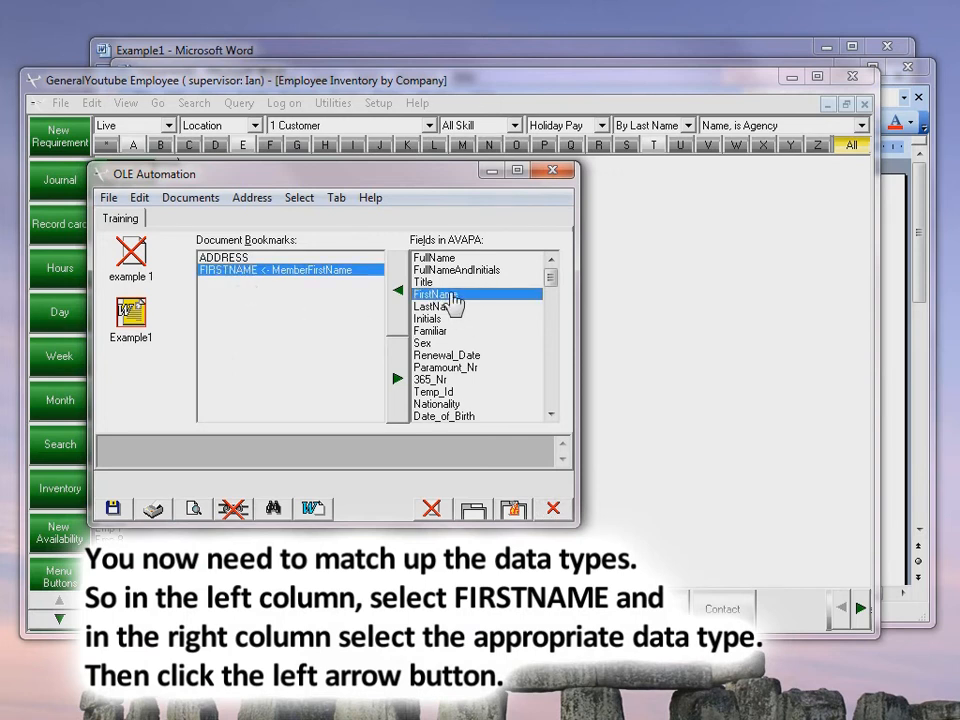
left_click(399, 294)
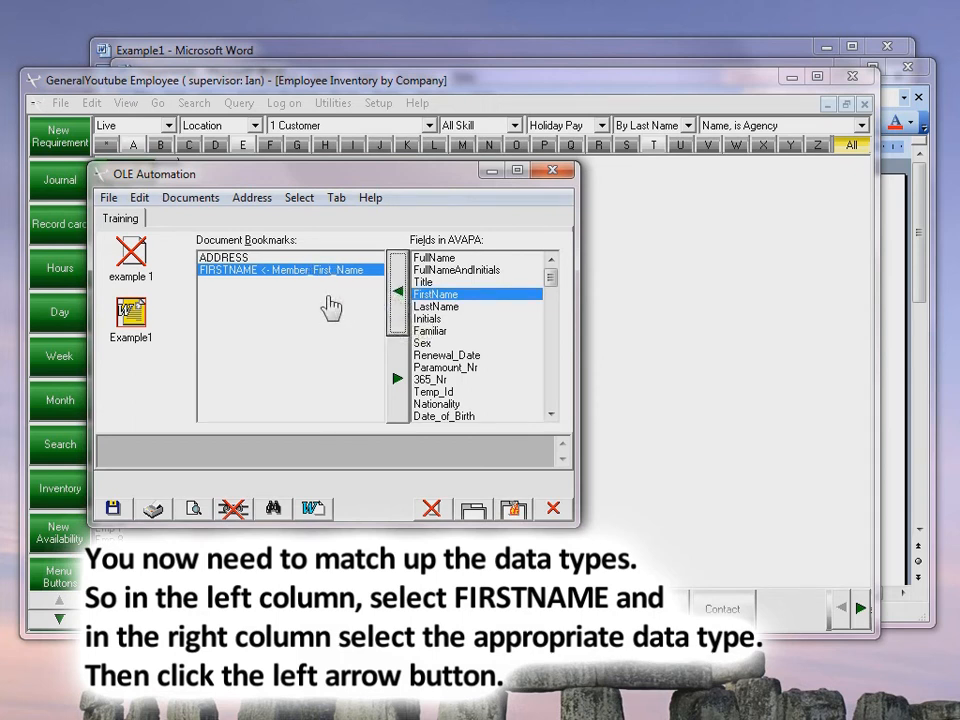
- Link the ADDRESS document bookmark to the Home_Address1 field and save the bookmark matches
left_click(232, 258)
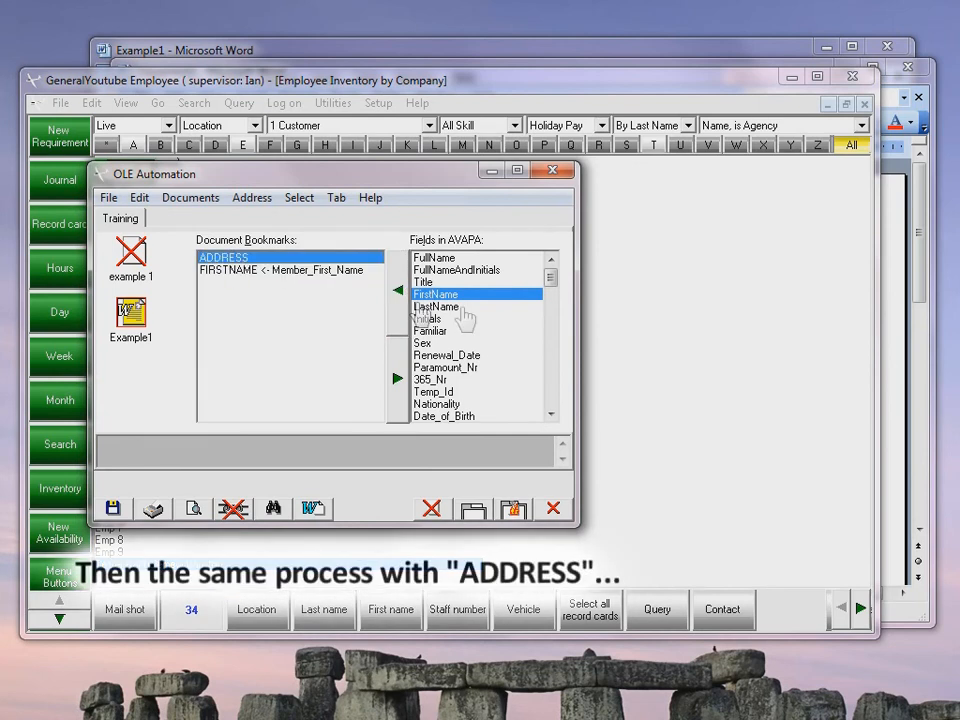
left_click_drag(556, 288, 538, 316)
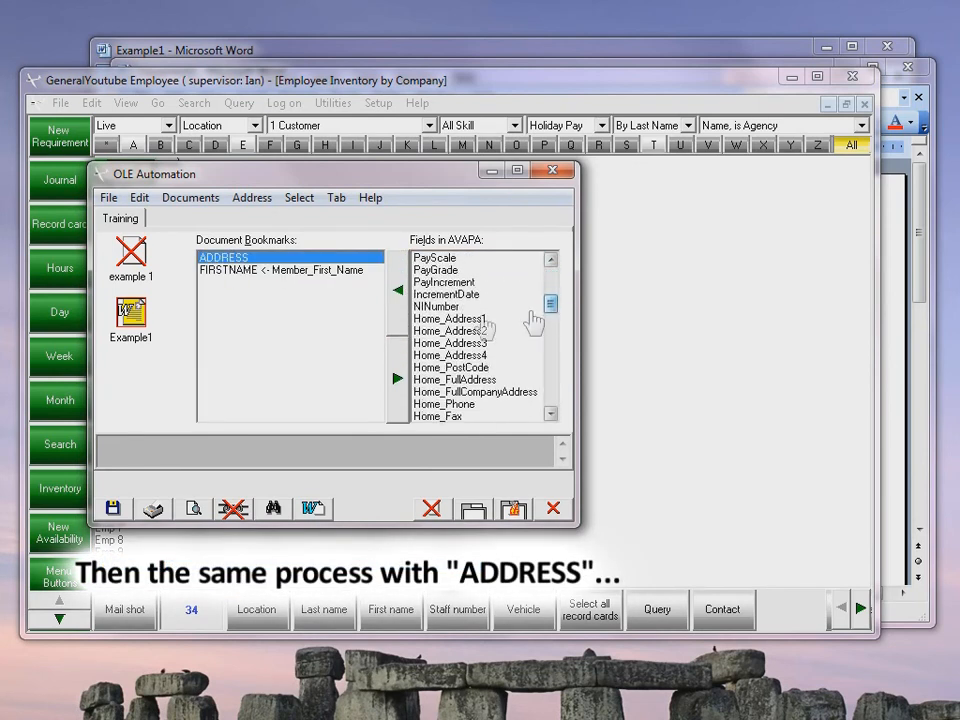
left_click(482, 319)
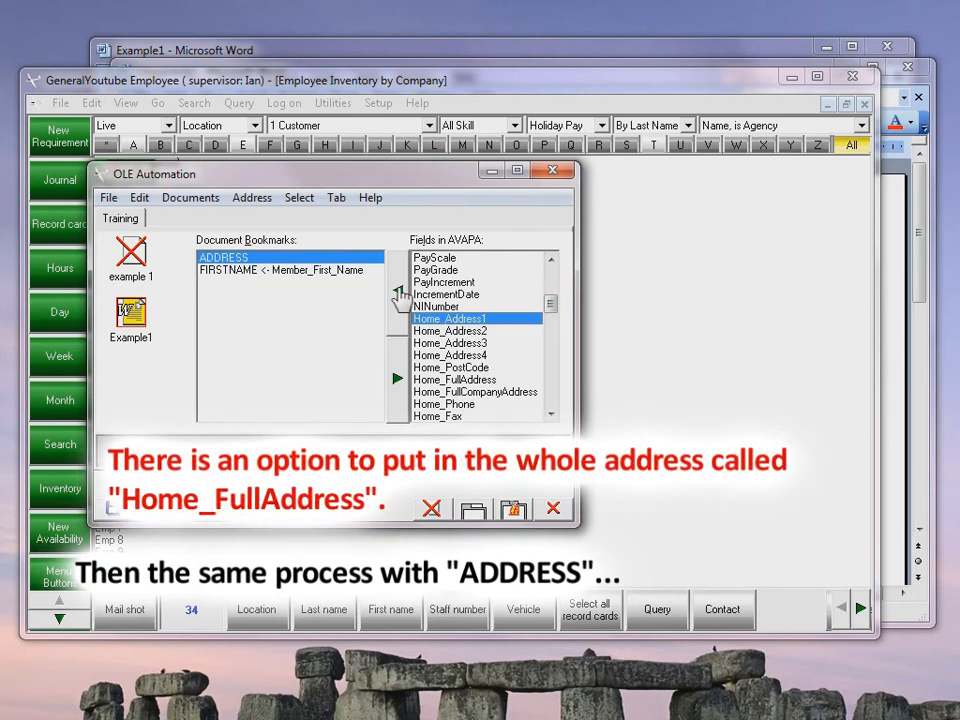
left_click(399, 291)
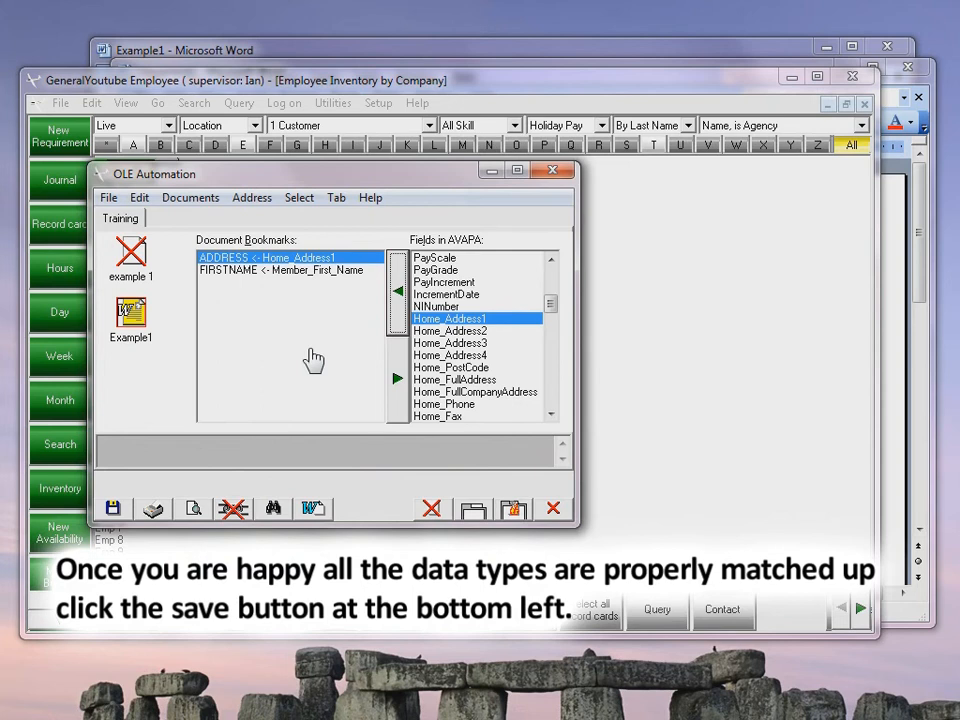
left_click(114, 509)
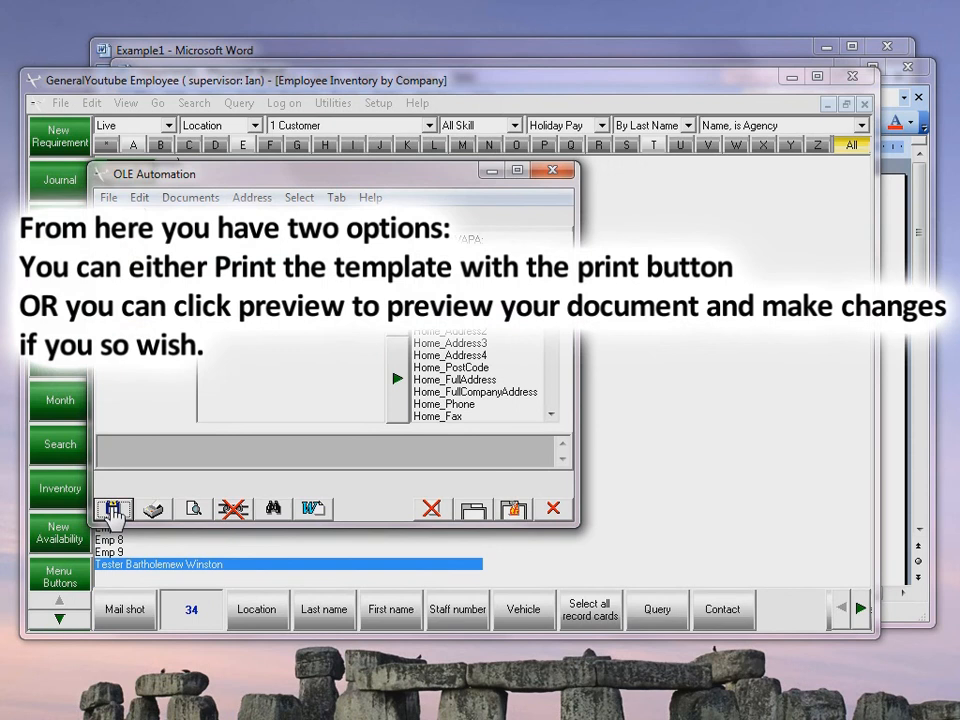
- Preview the merged letter and examine the inserted first name, date and address line
left_click(193, 510)
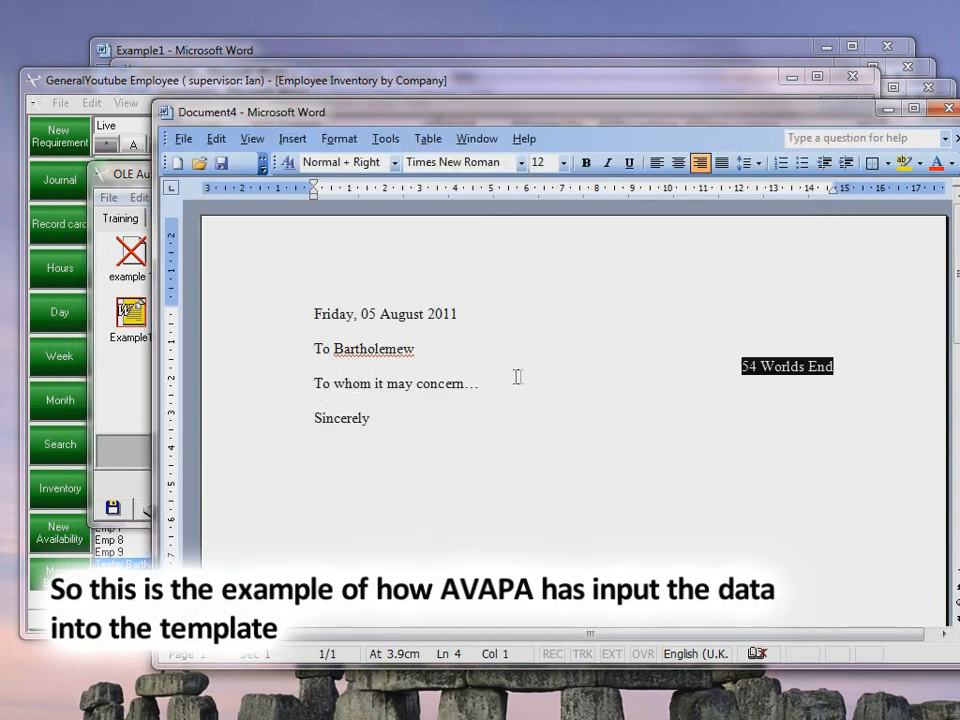
left_click_drag(333, 348, 414, 349)
left_click_drag(327, 314, 392, 314)
left_click_drag(742, 368, 836, 367)
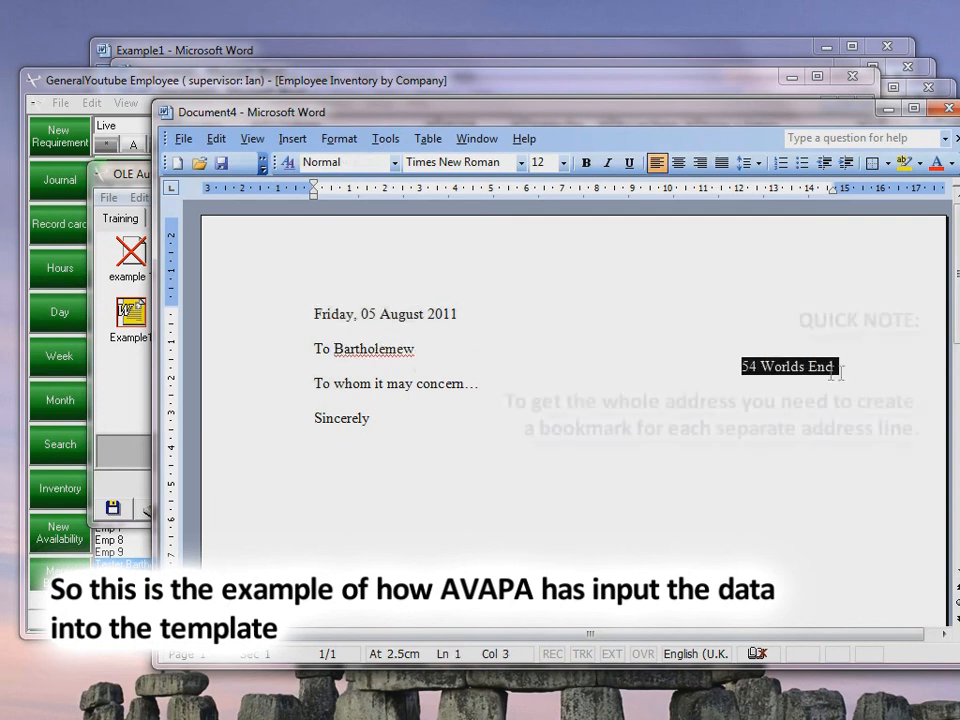